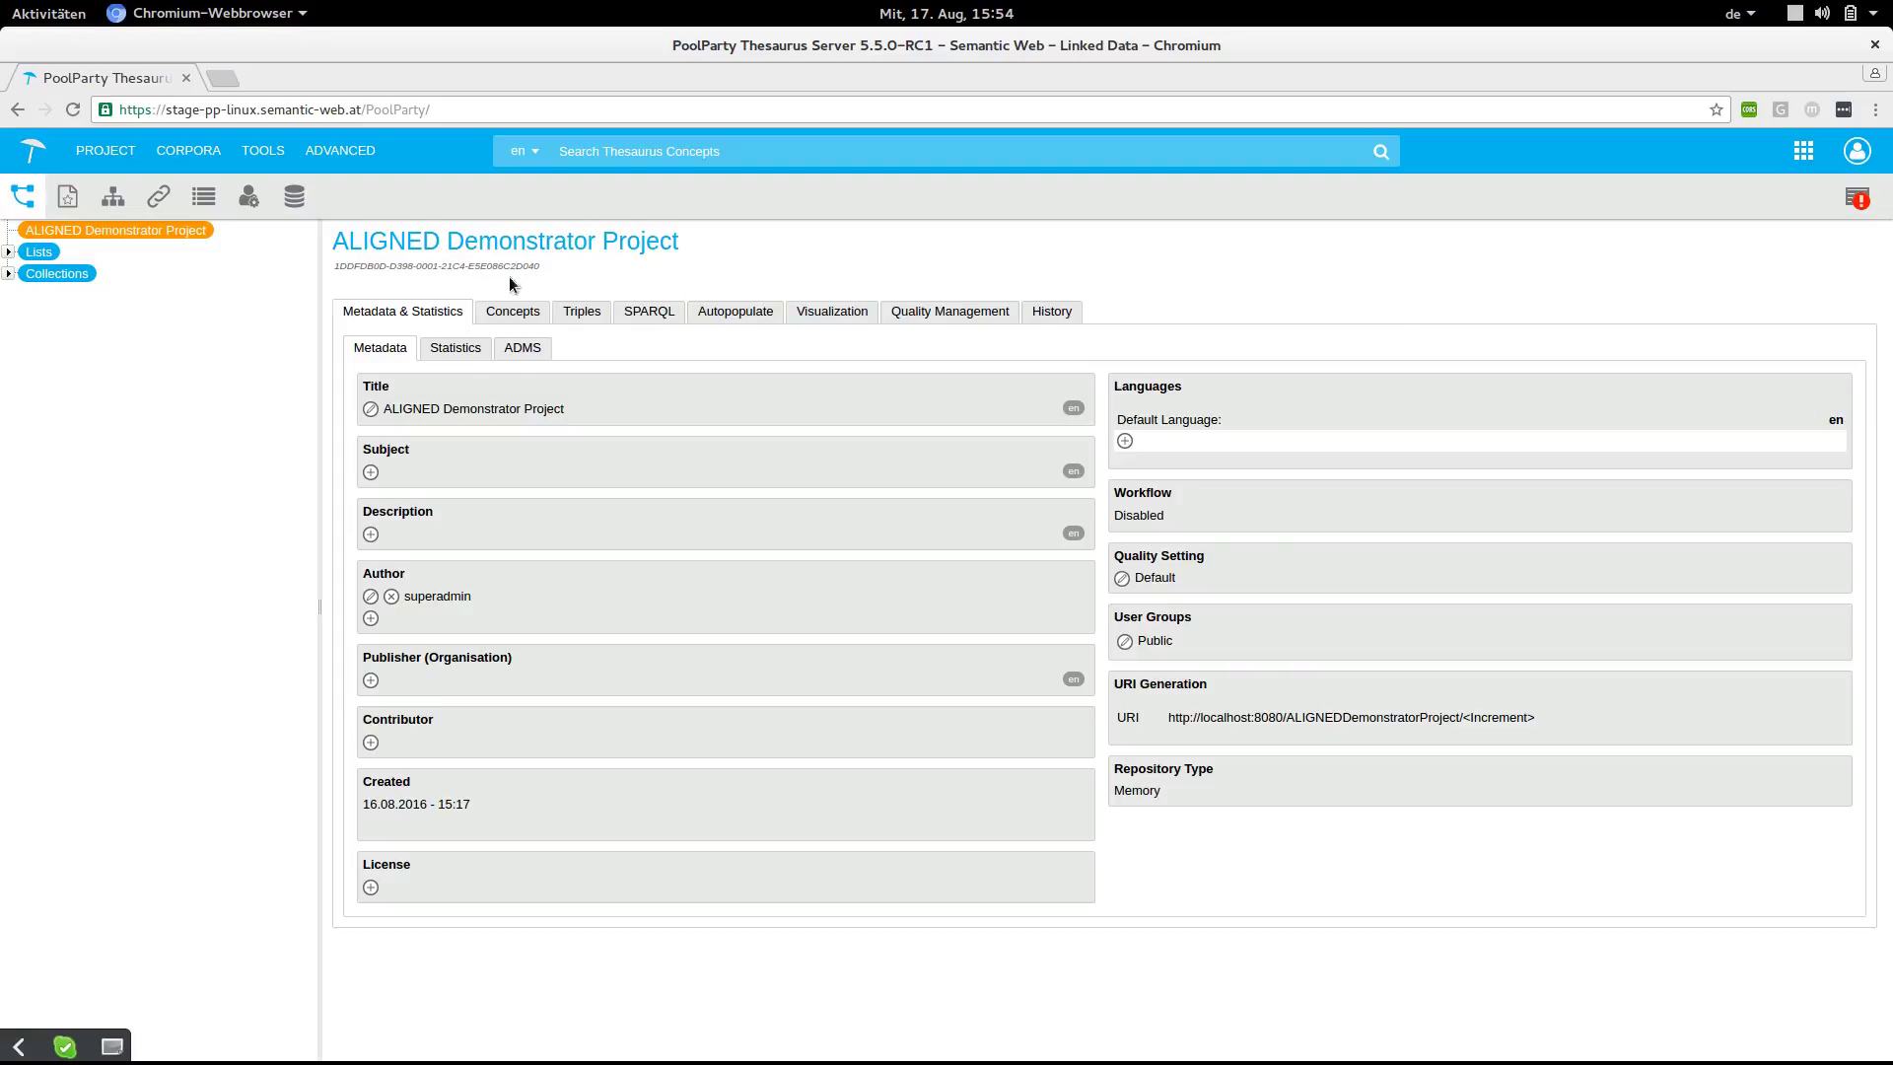
- Import aligned_demonstrator_import.ttl into the ALIGNED Demonstrator Project via RDF Project Import
right_click(169, 234)
mouse_move(278, 325)
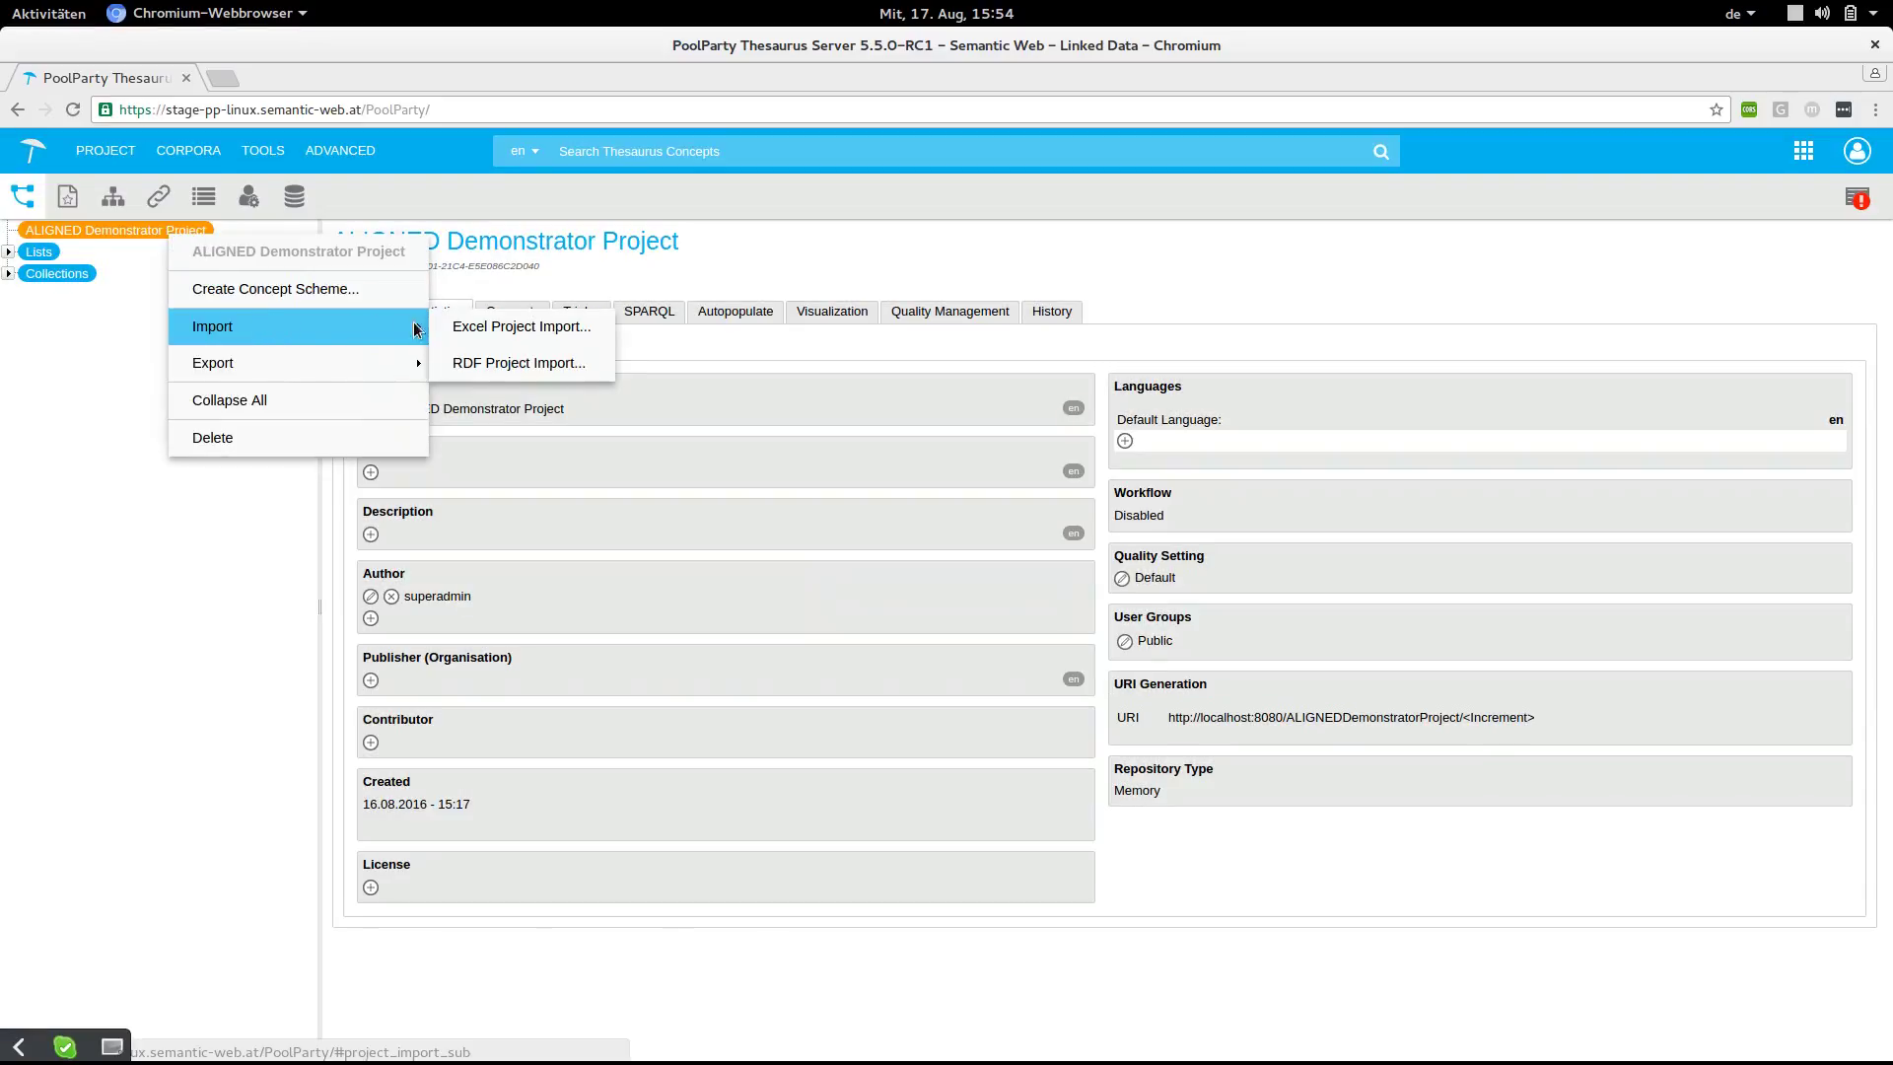
click(492, 367)
click(897, 537)
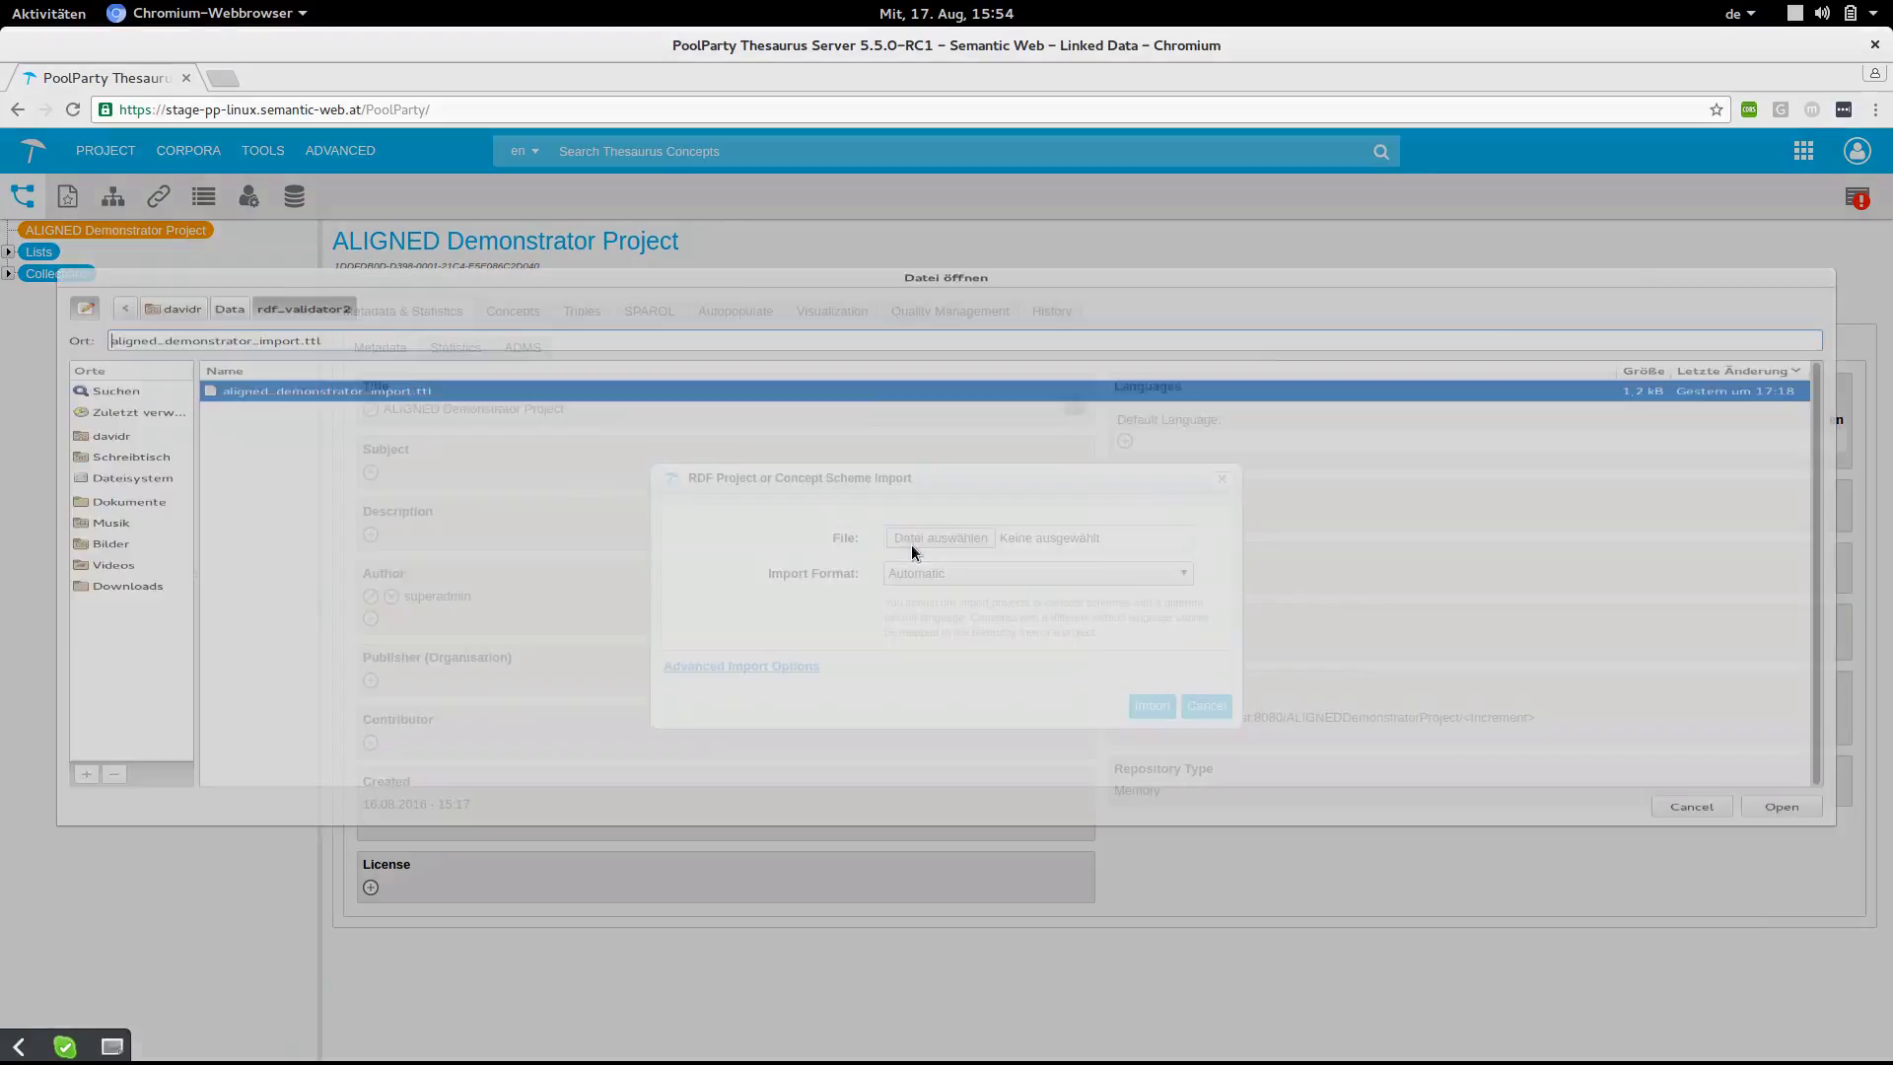
click(1798, 934)
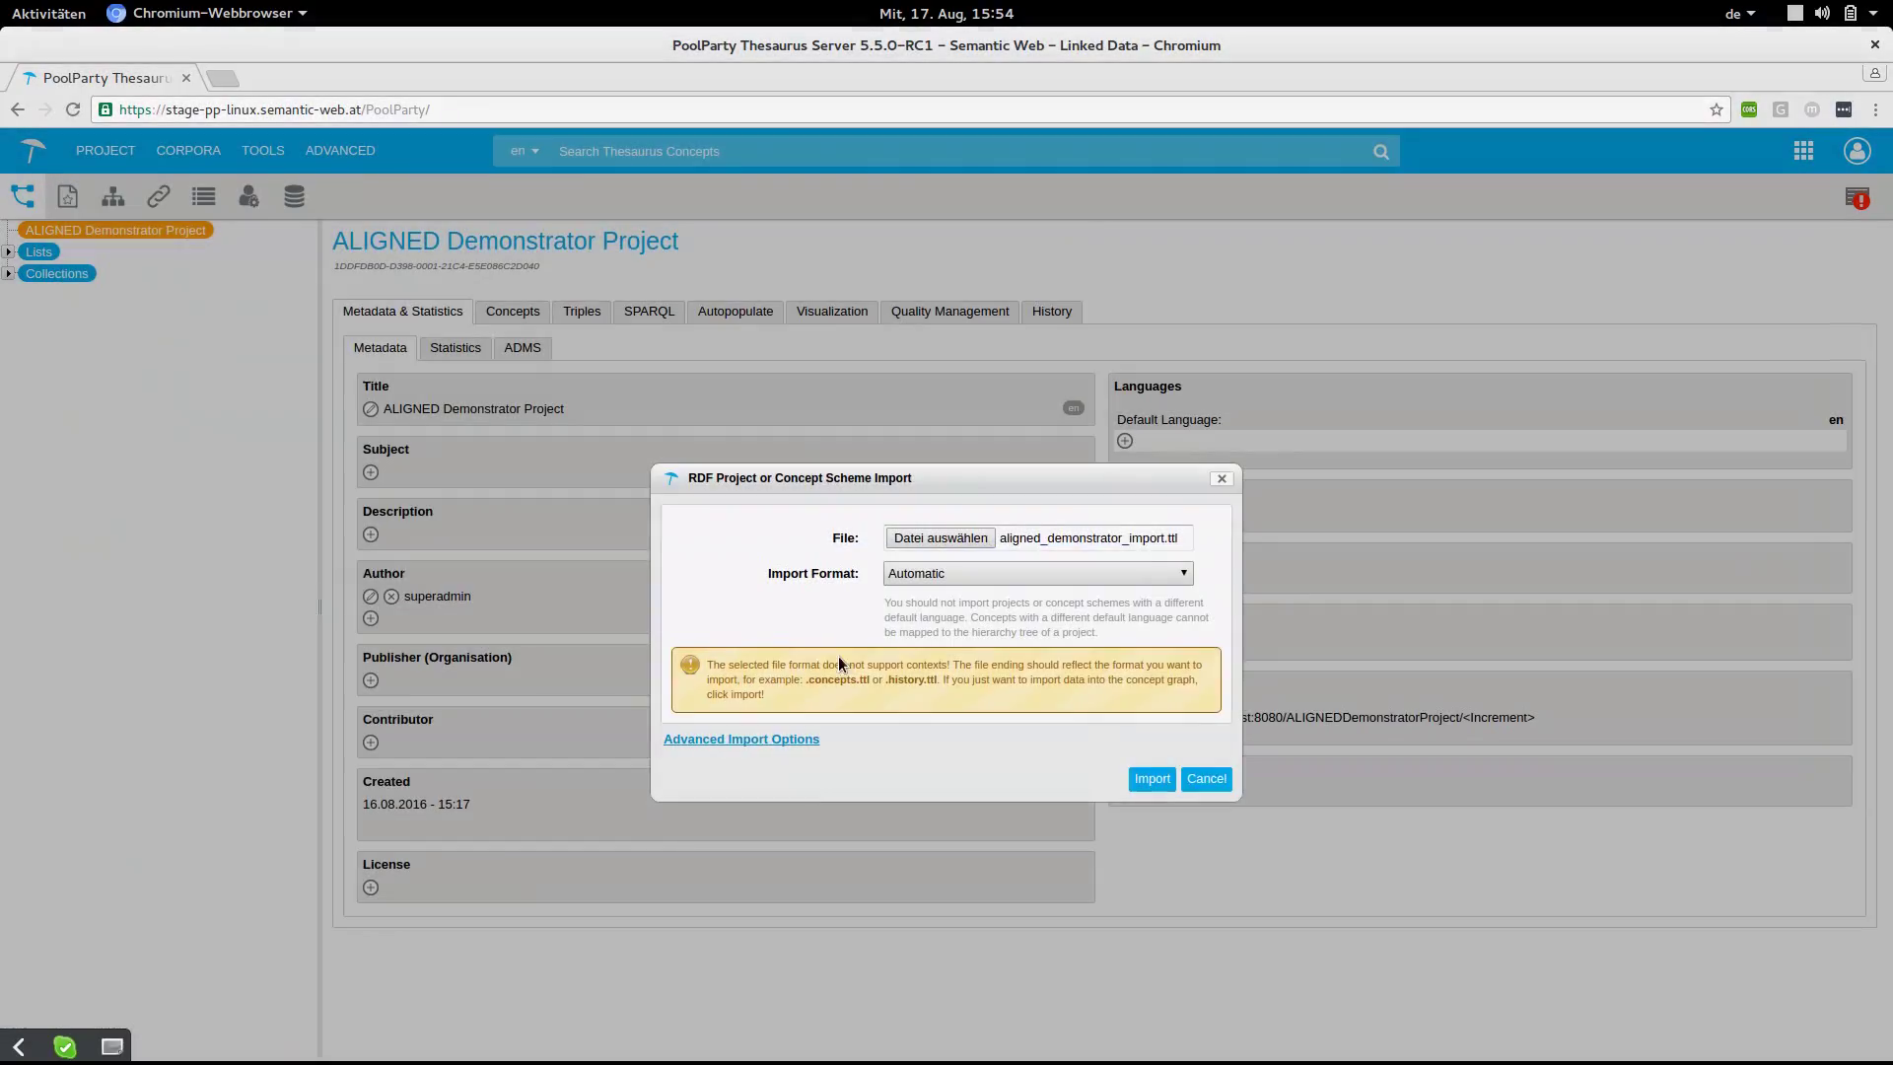
click(1161, 783)
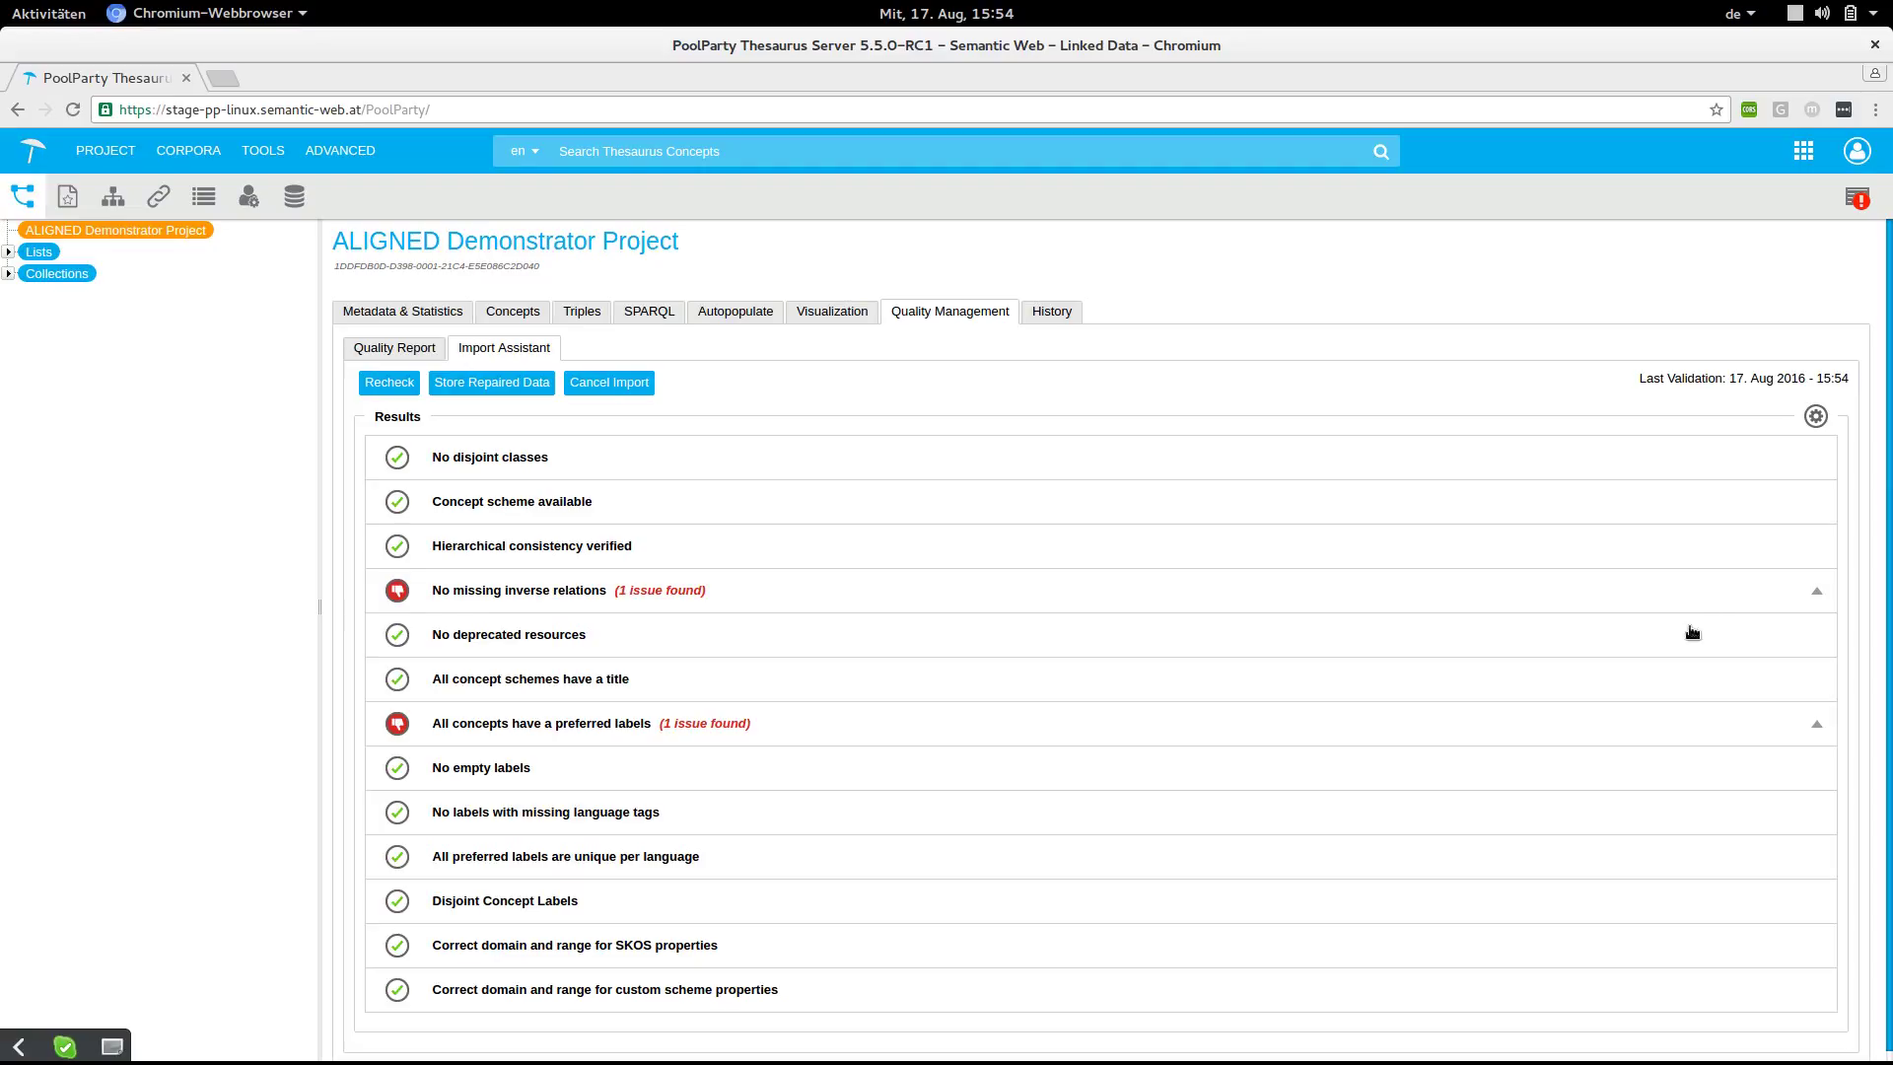
- Repair the missing inverse relation flagged by the validation check
click(720, 592)
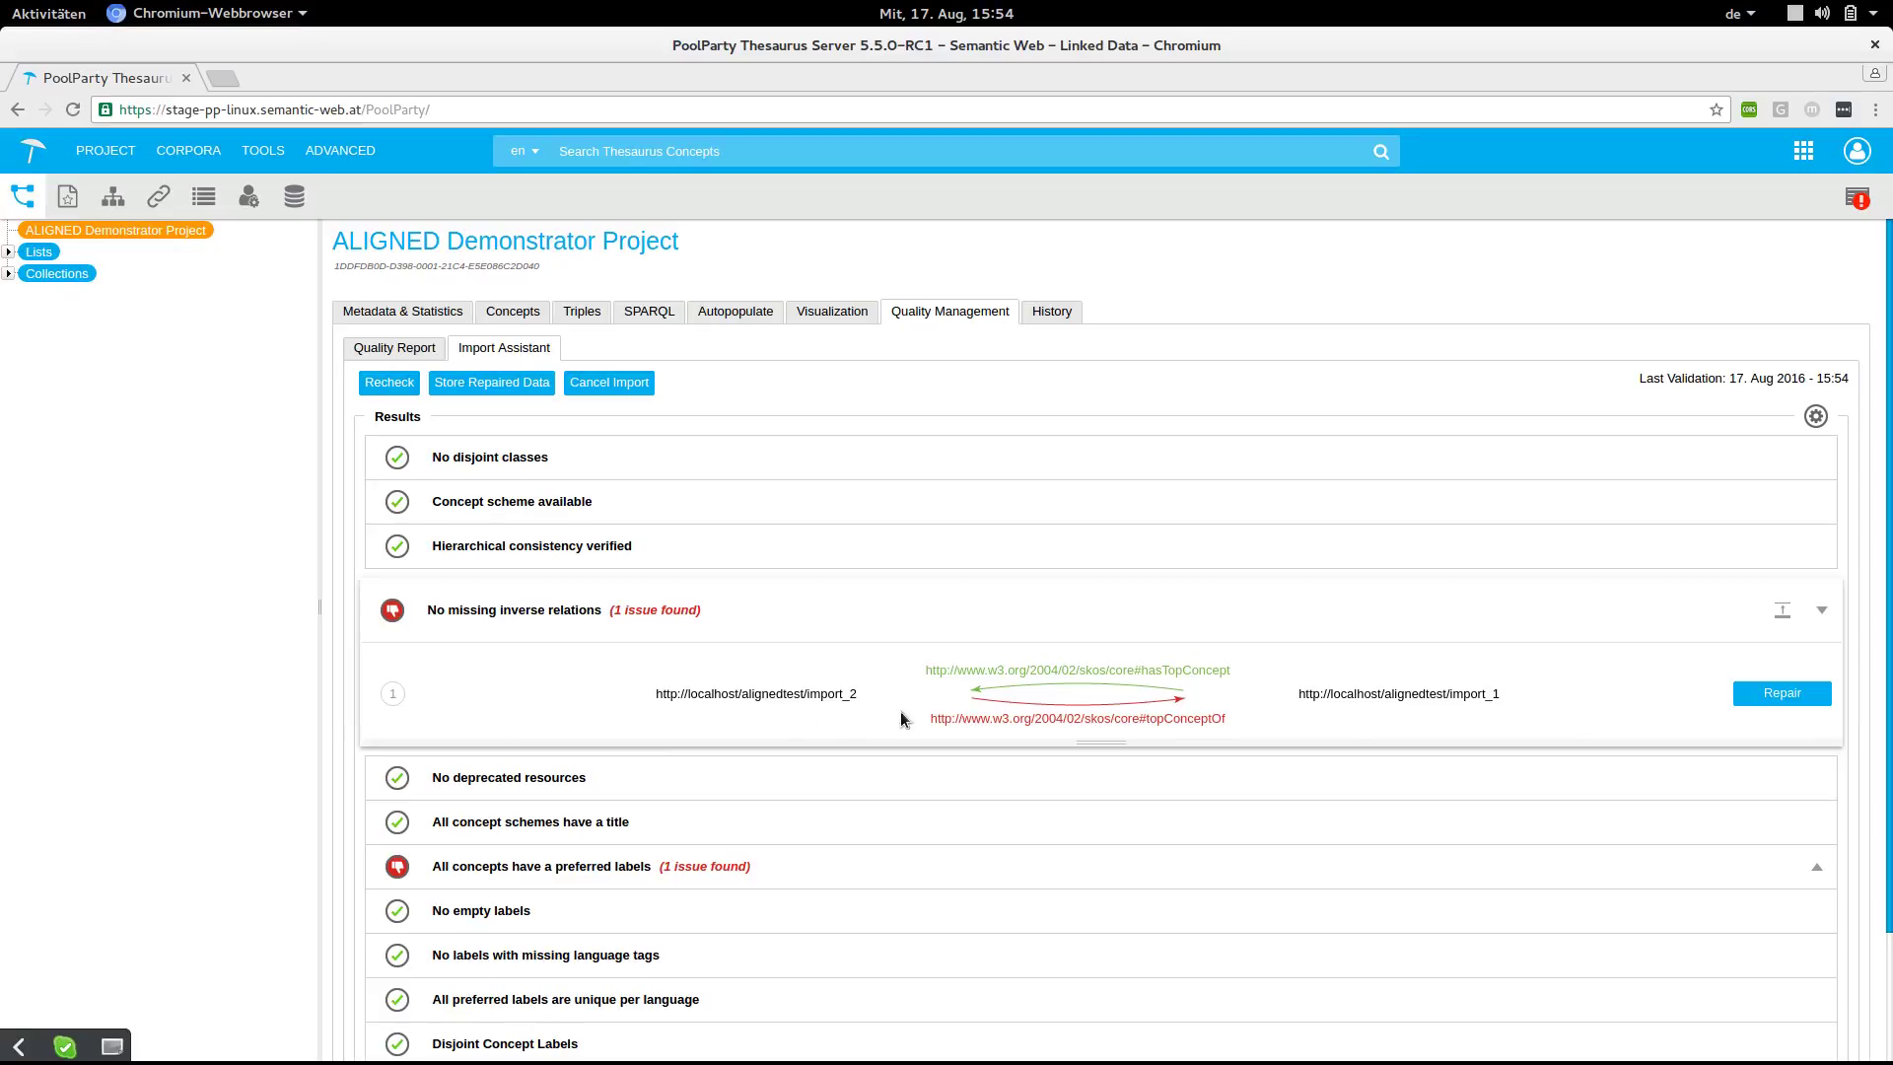
mouse_move(980, 717)
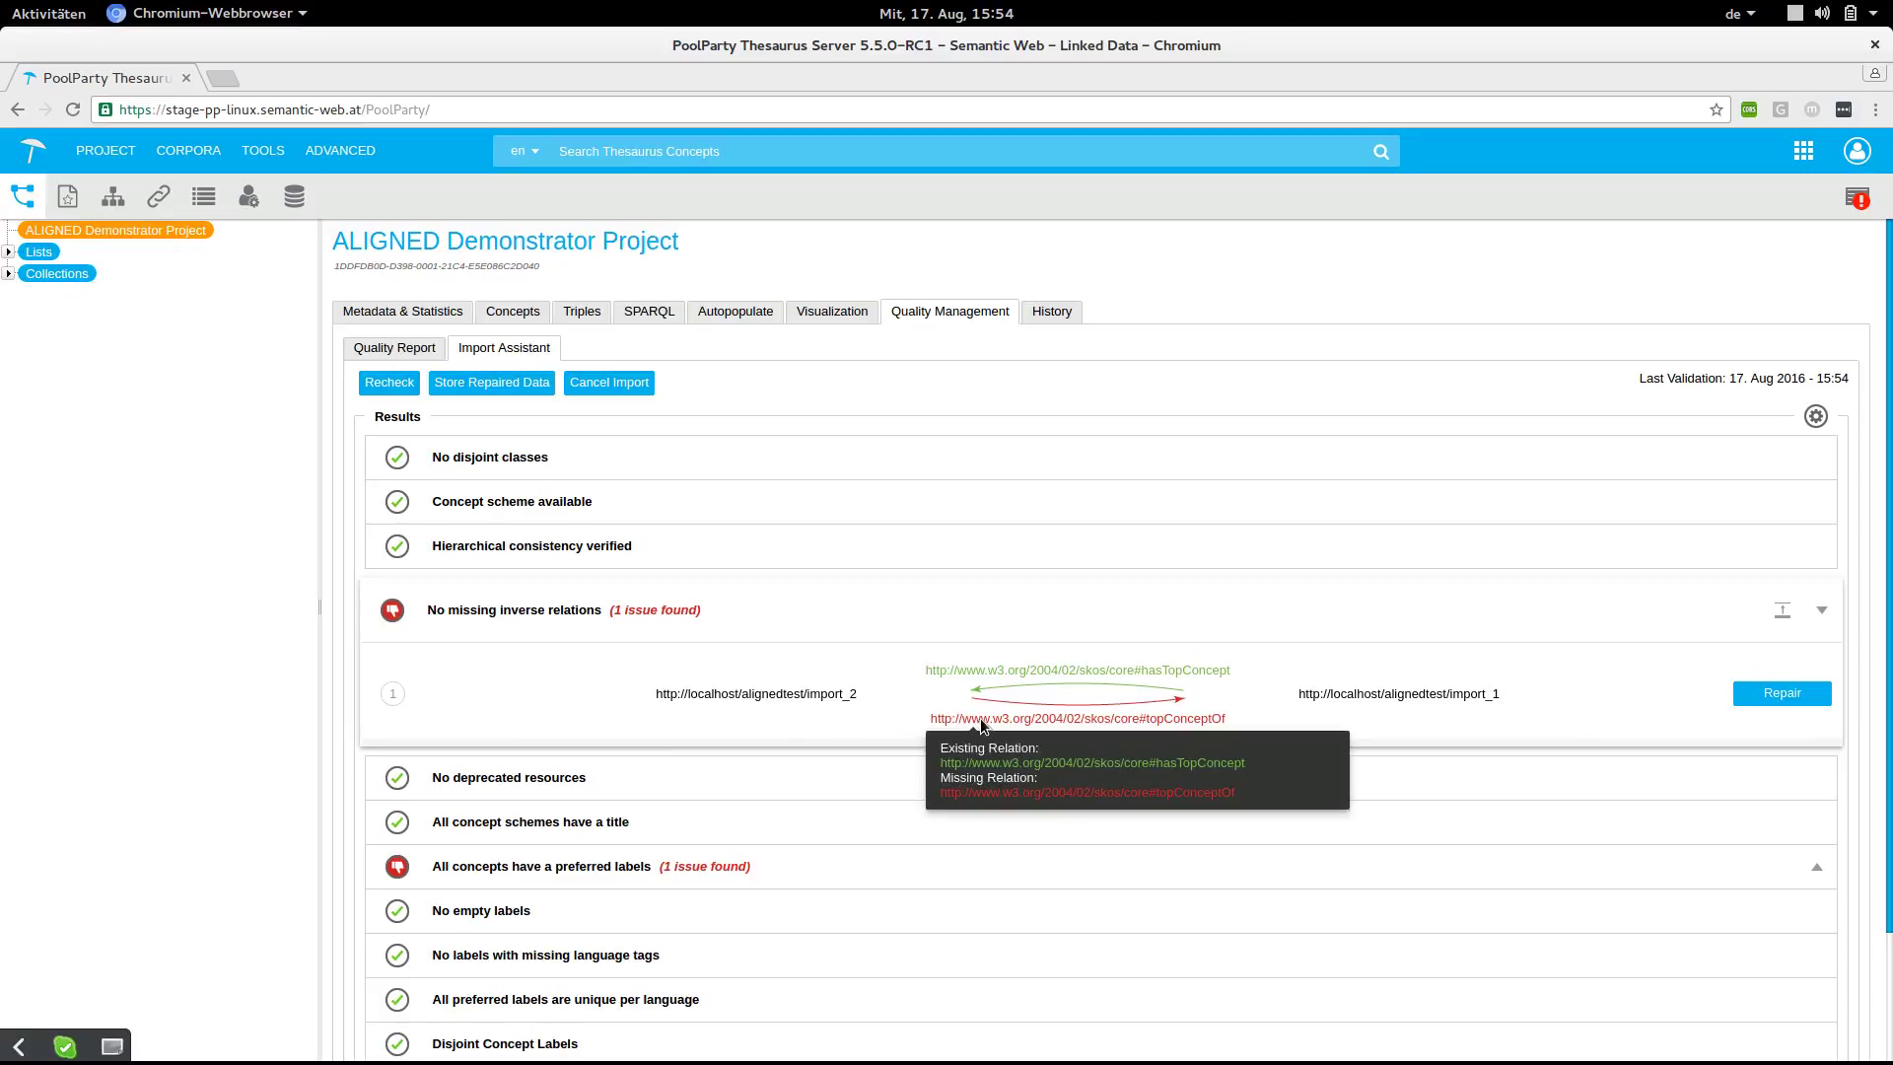
click(1741, 696)
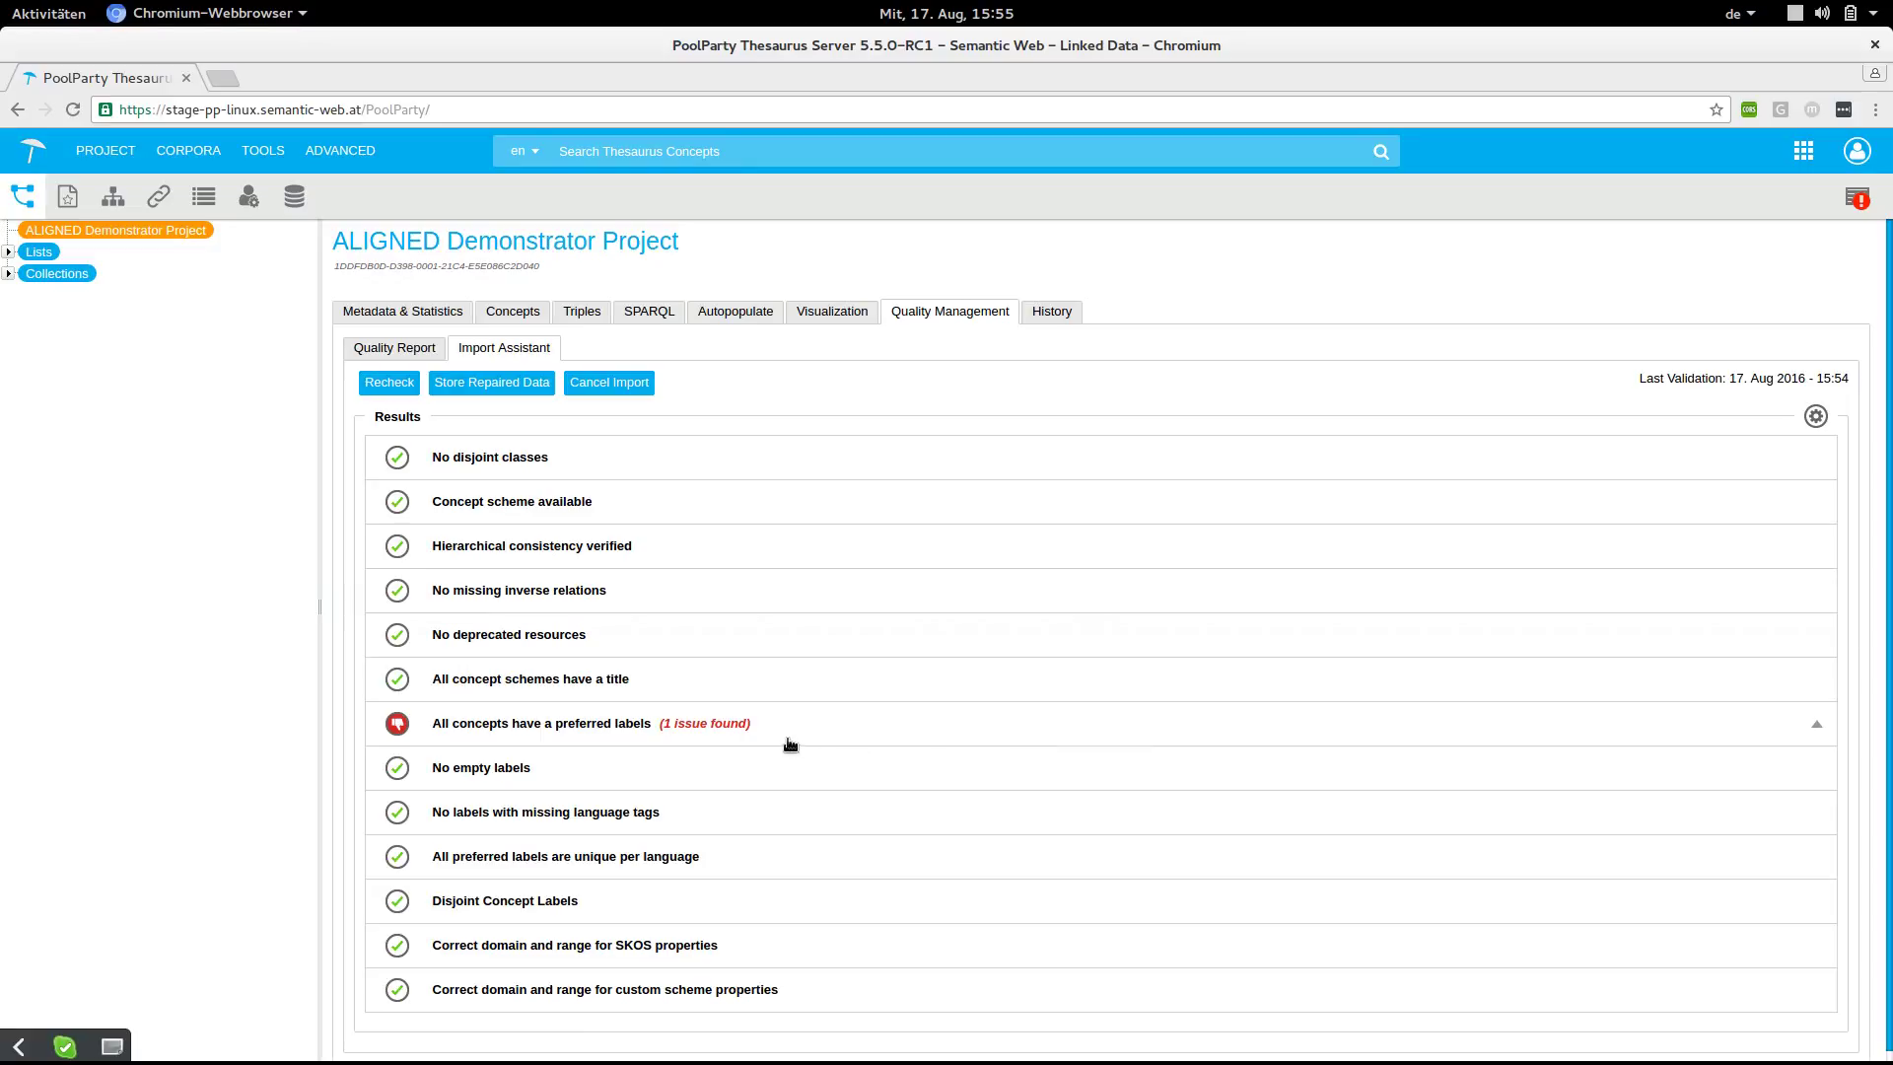
- Give import_2 the preferred label 'label' and store the repaired data
click(751, 727)
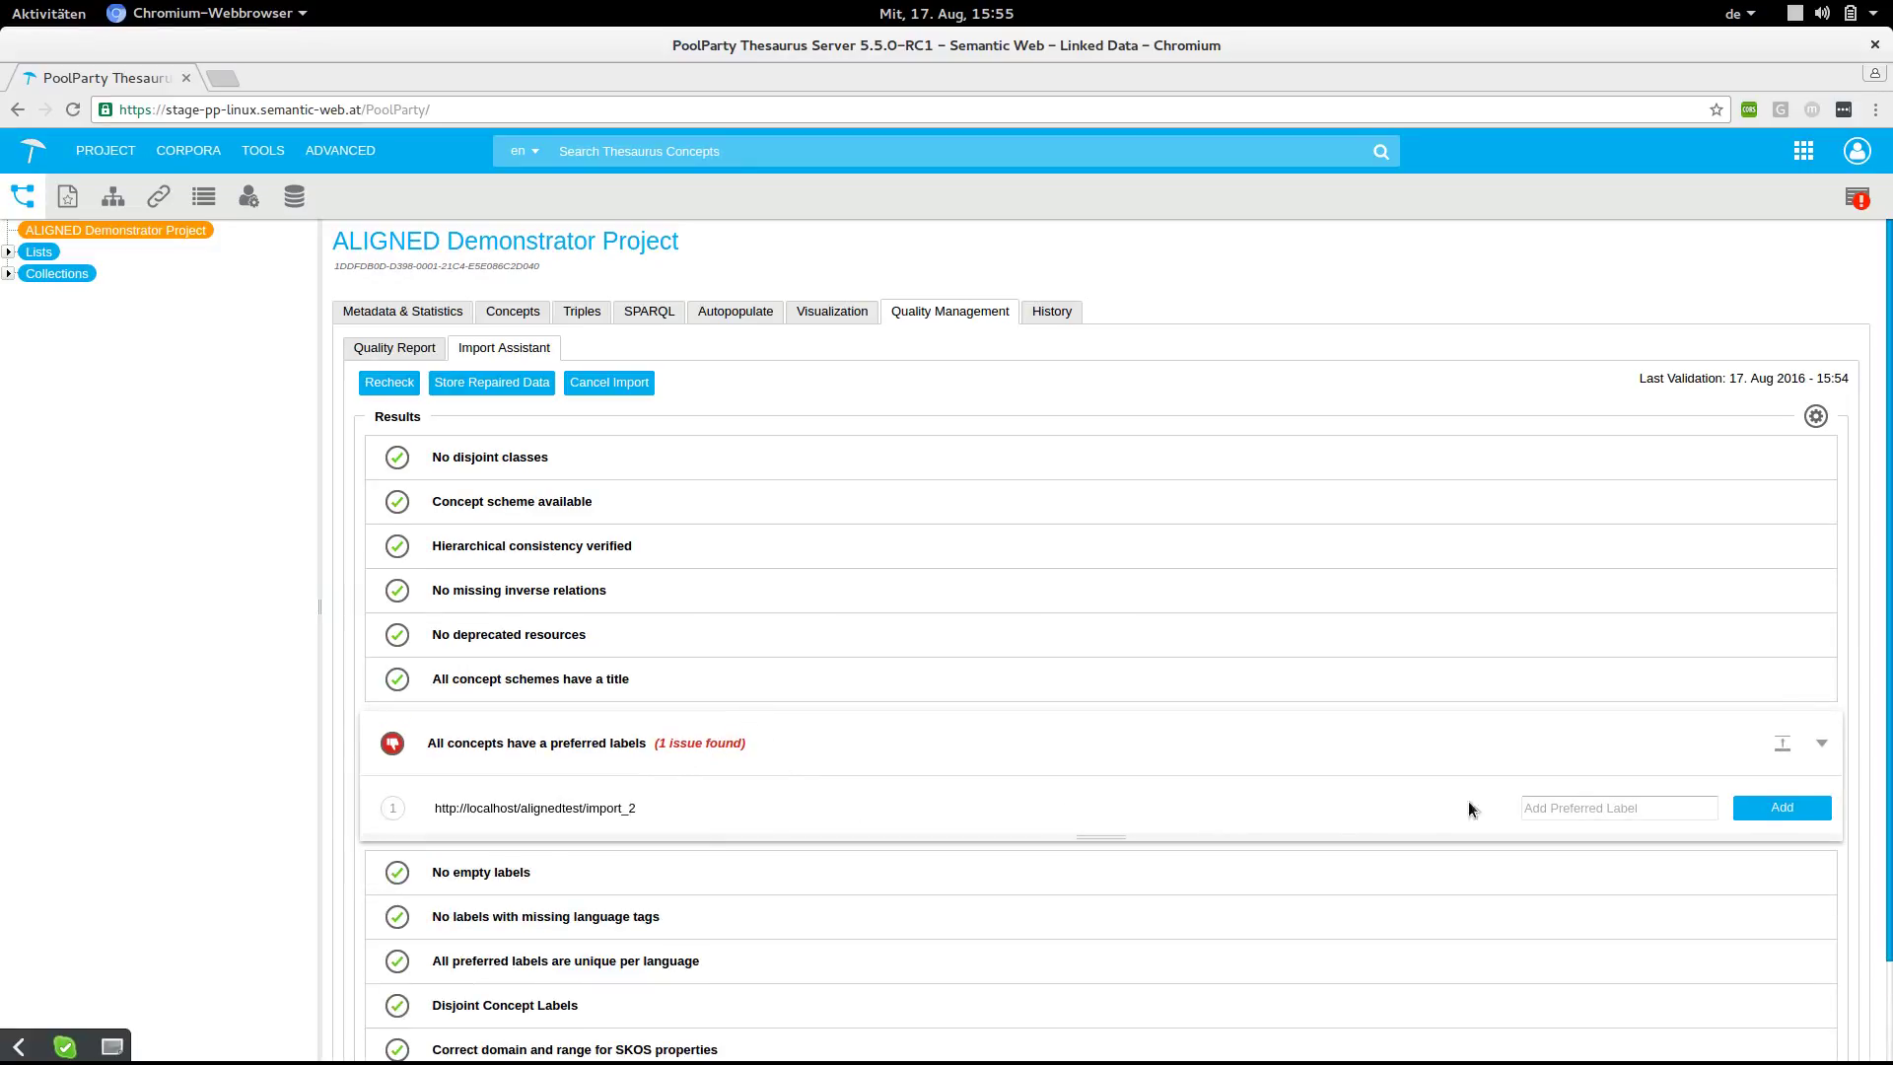
click(1558, 806)
text(label)
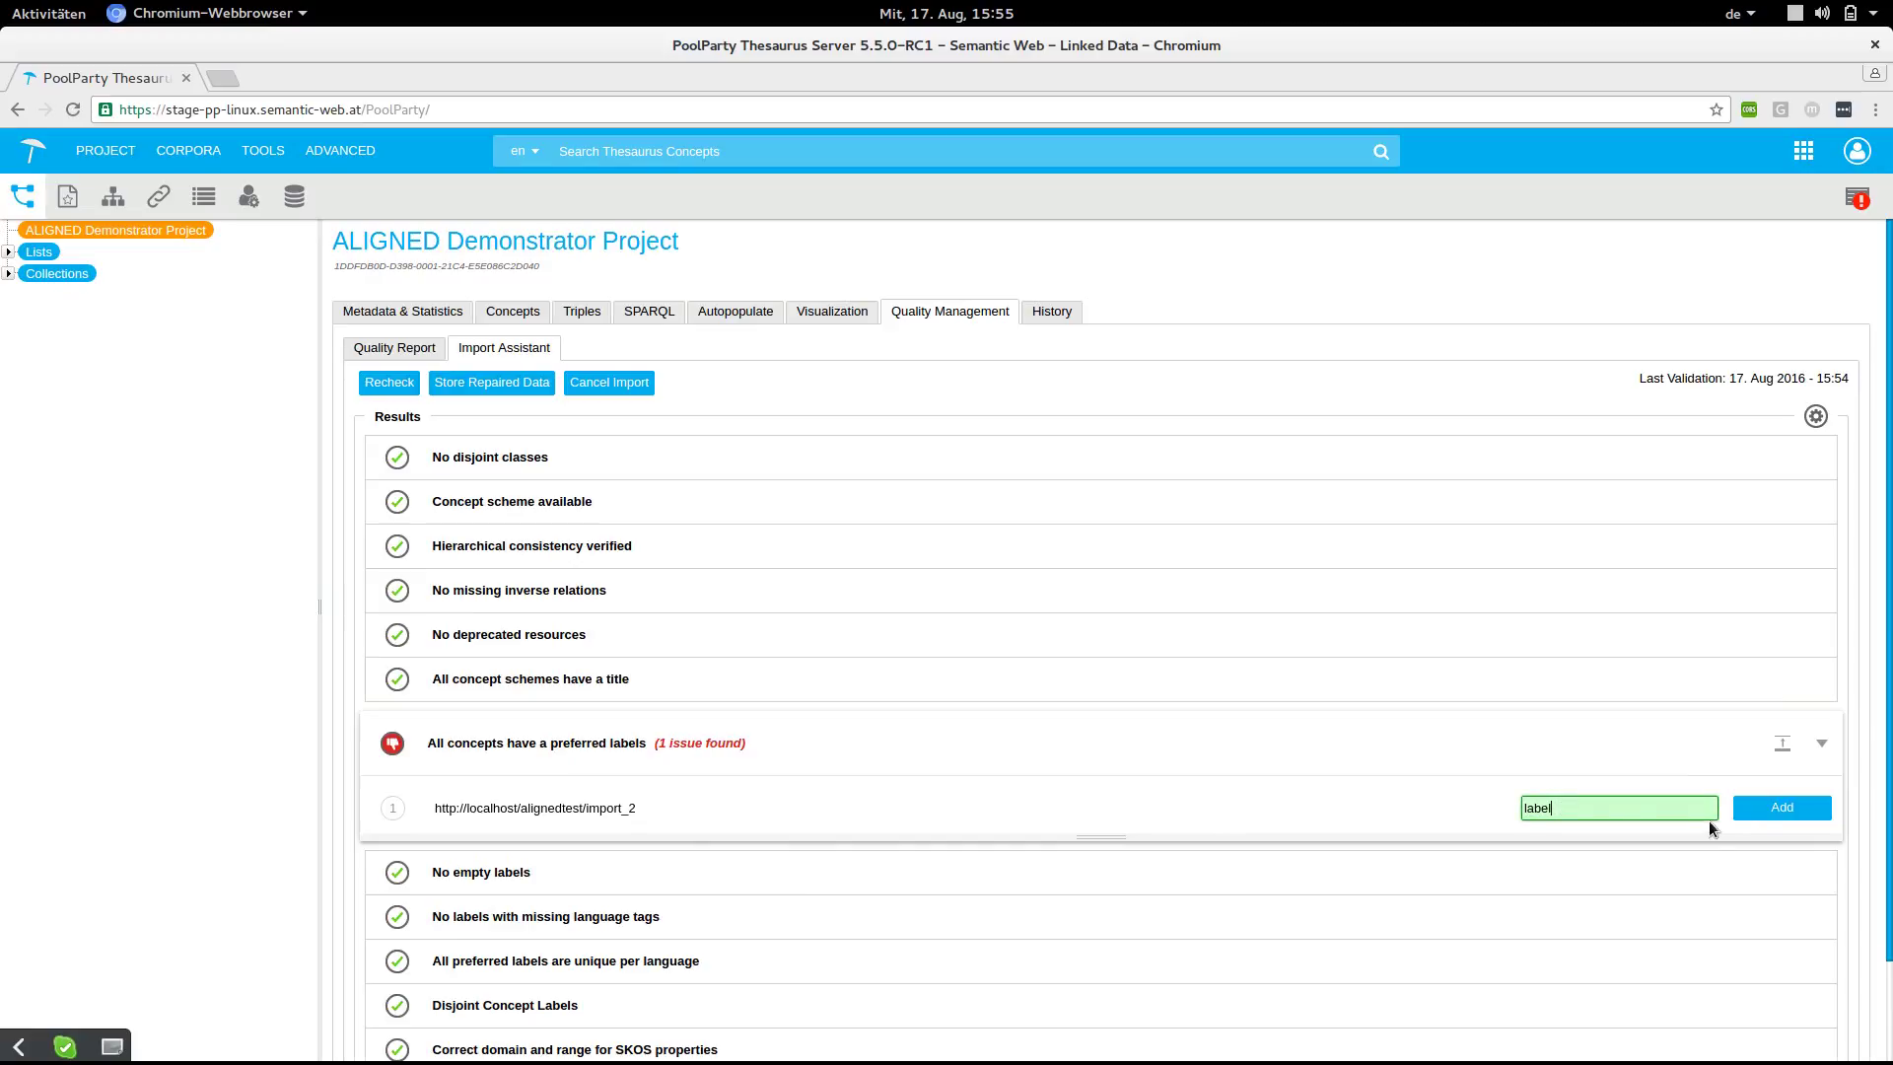
click(1751, 814)
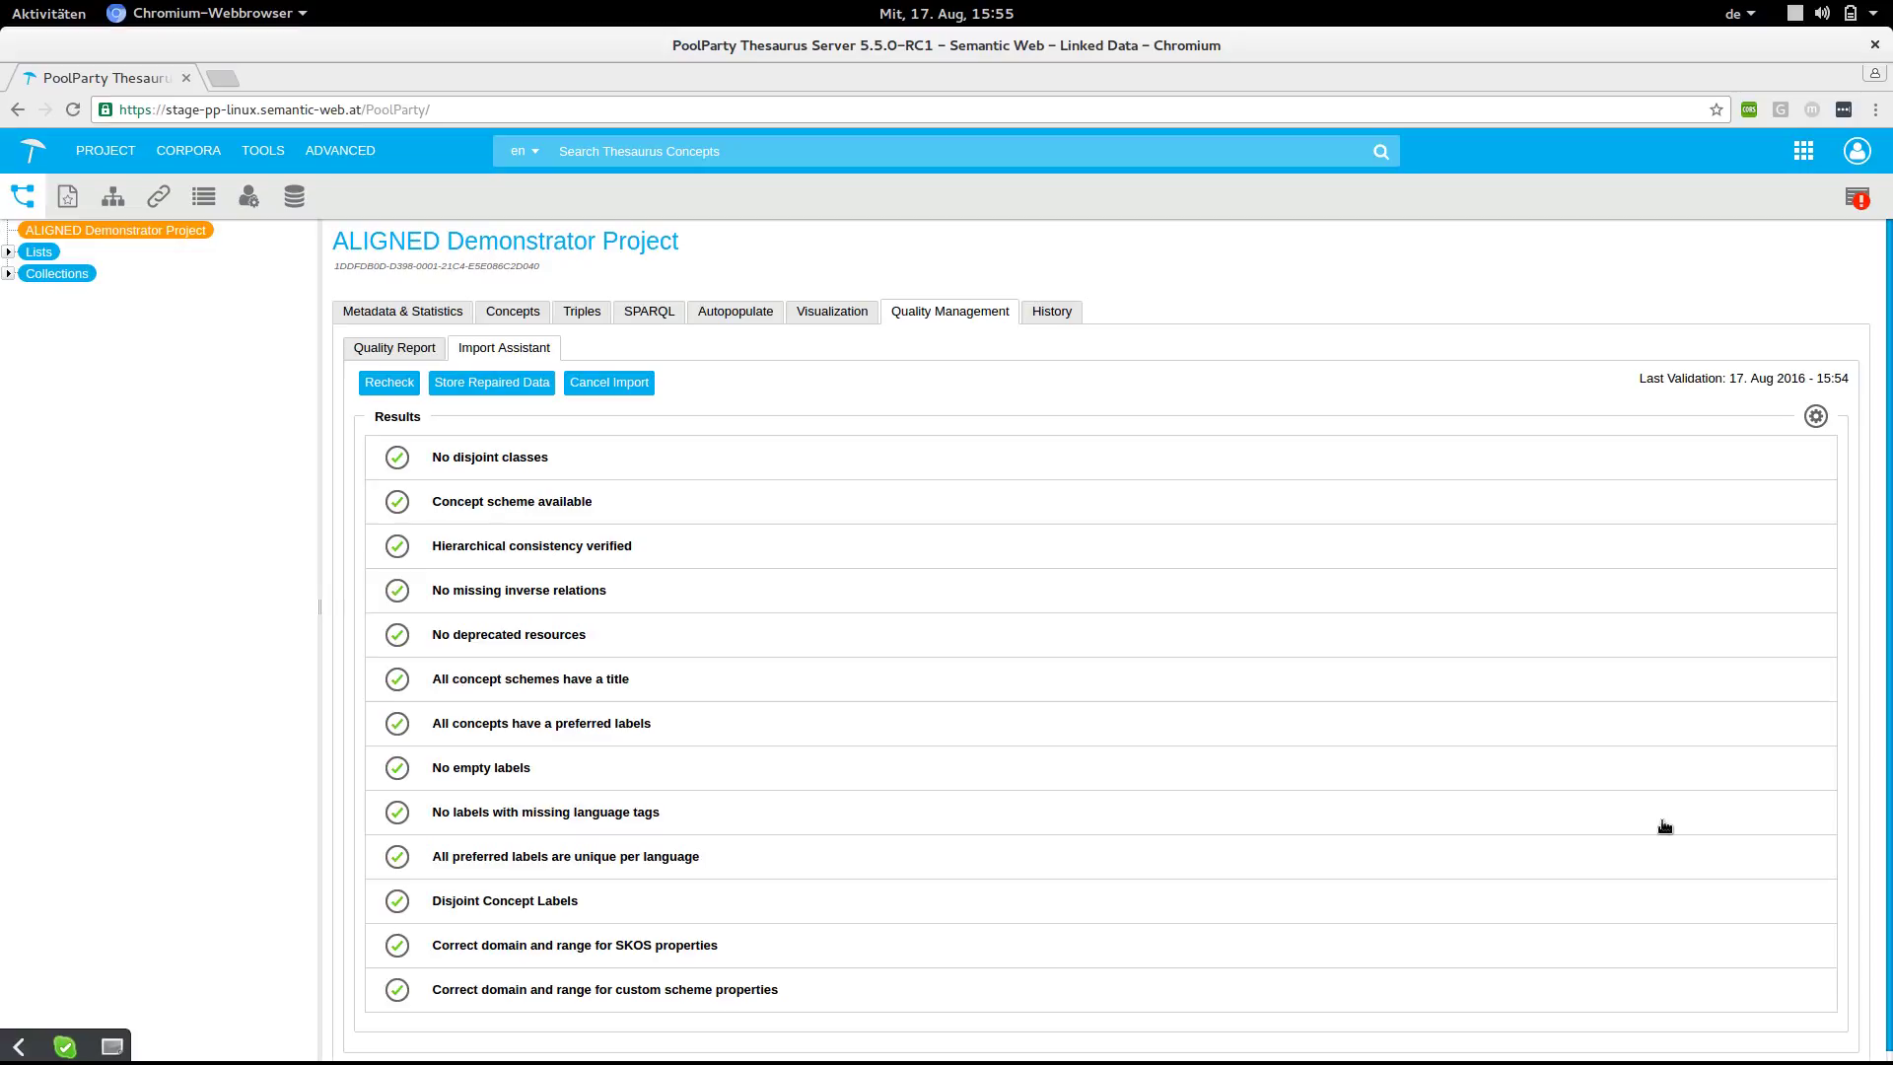
click(533, 383)
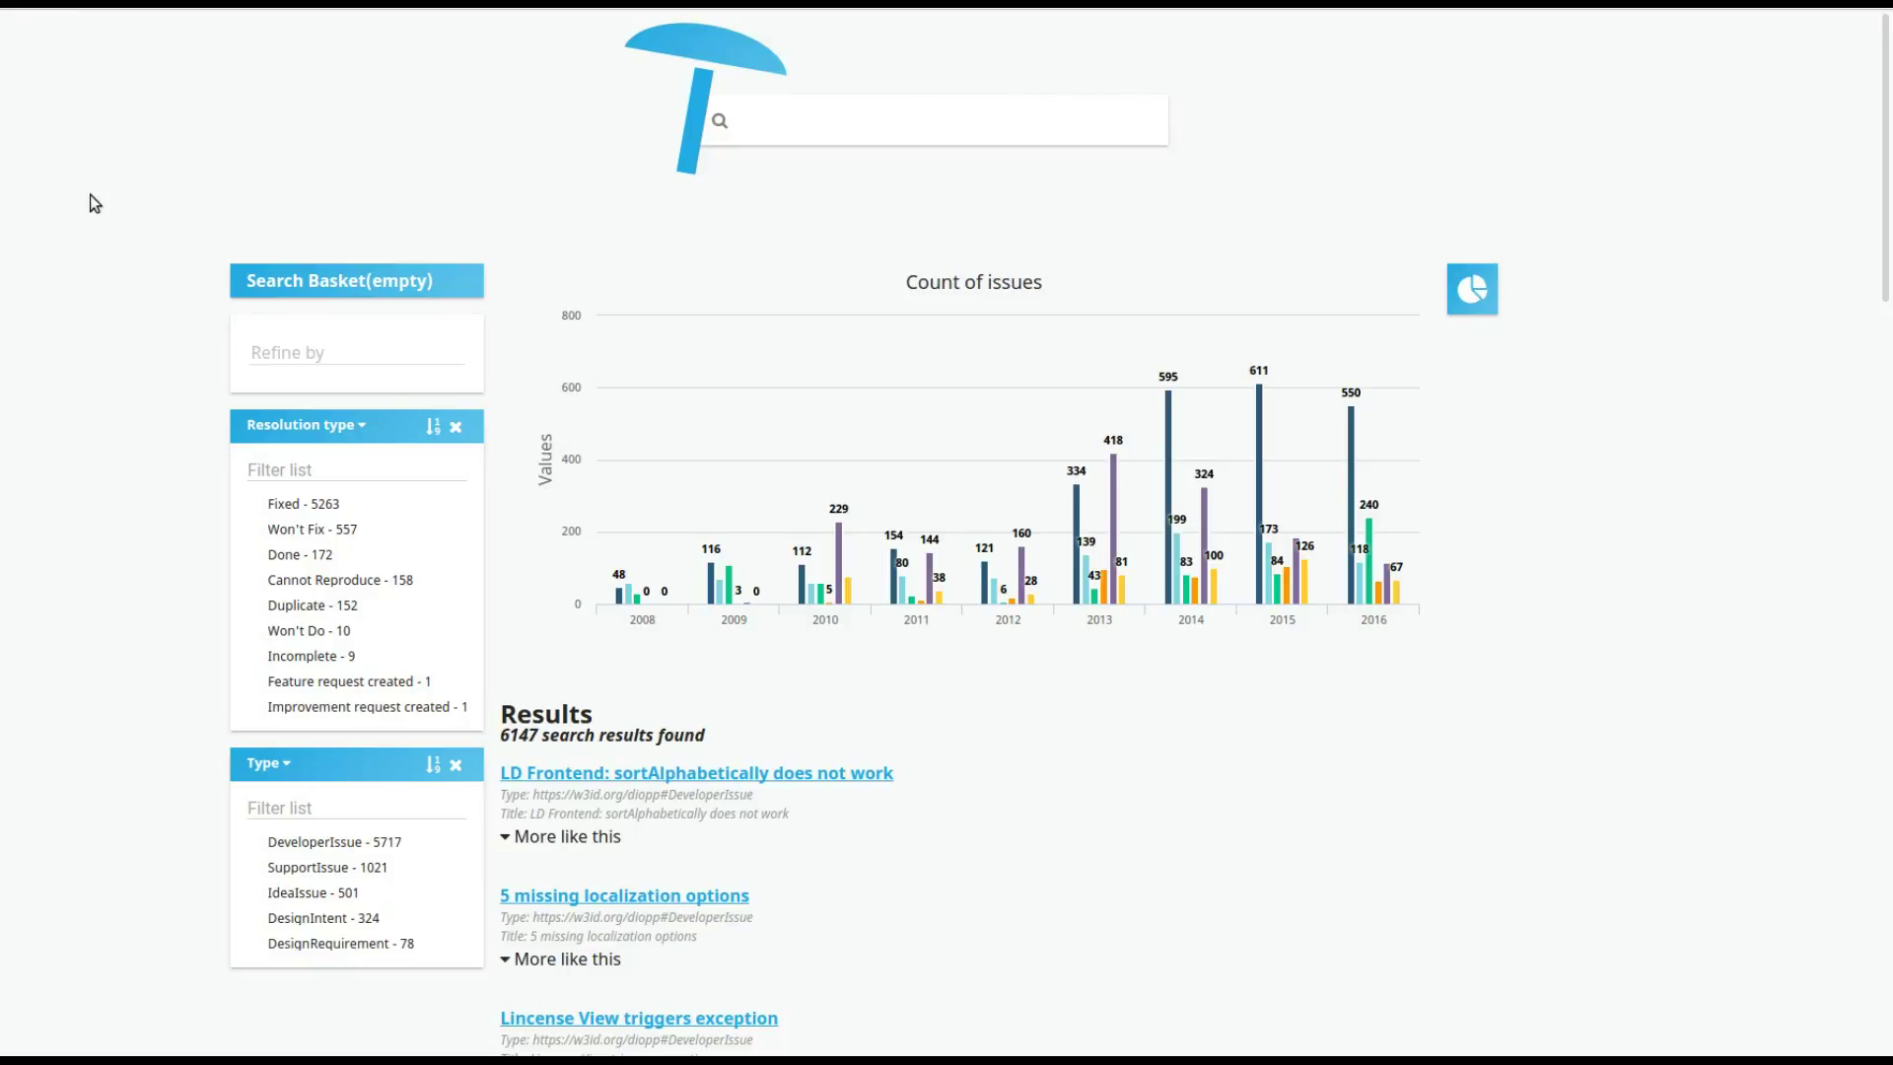
- Filter the issues to resolution type Fixed and type SupportIssue
click(293, 504)
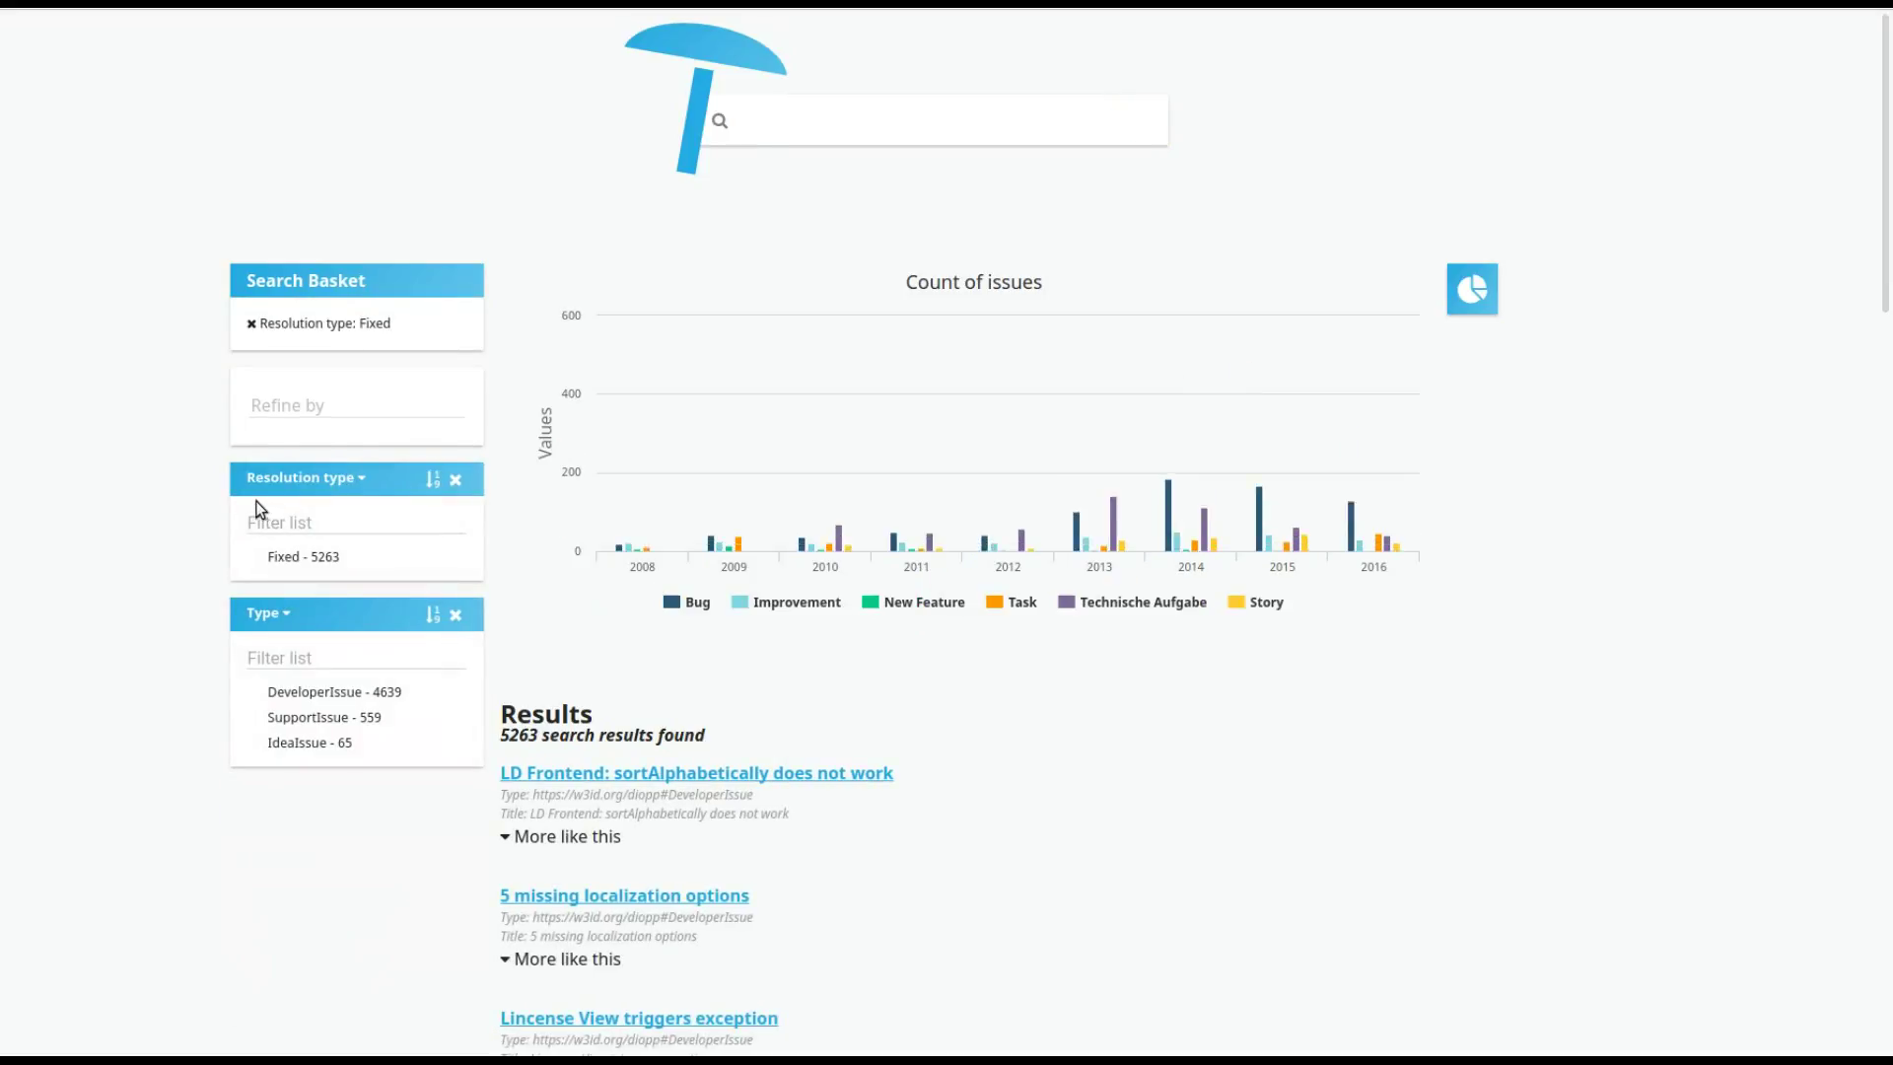
click(294, 719)
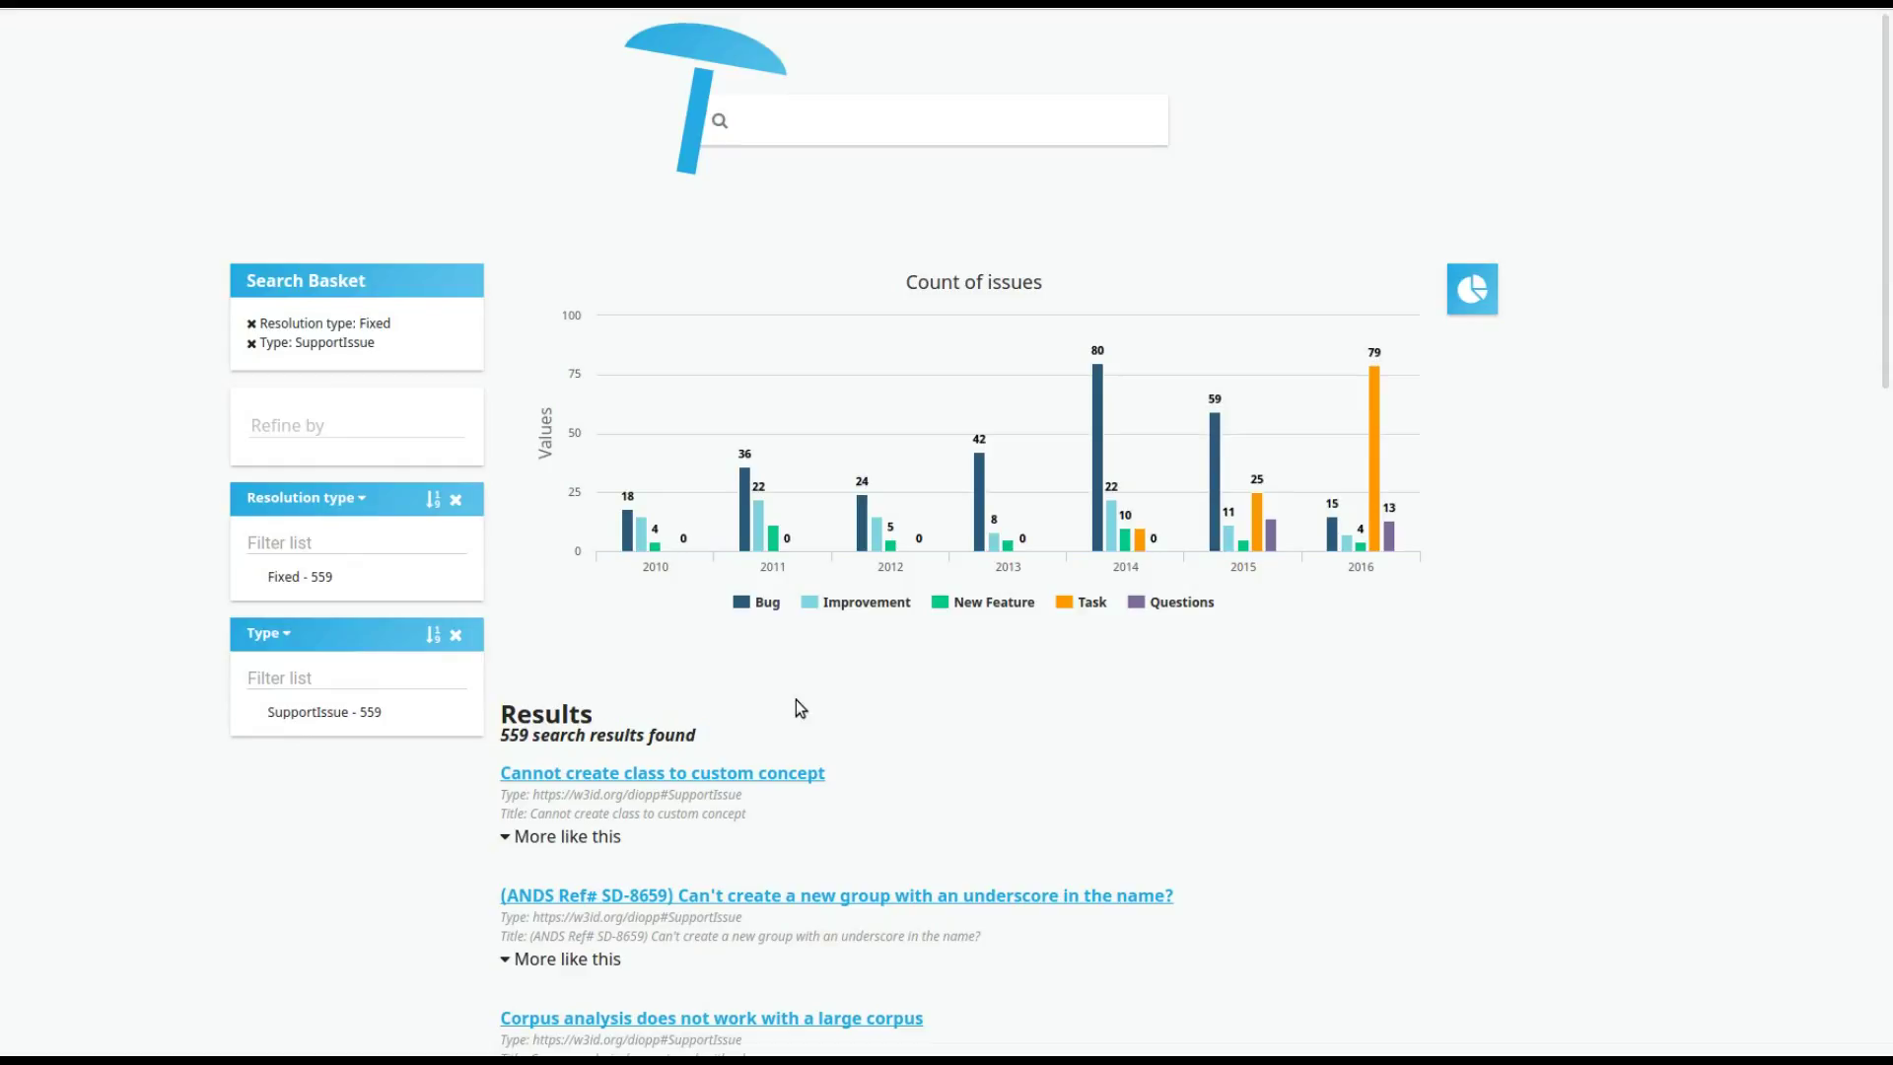
scroll(795, 700, down, 3)
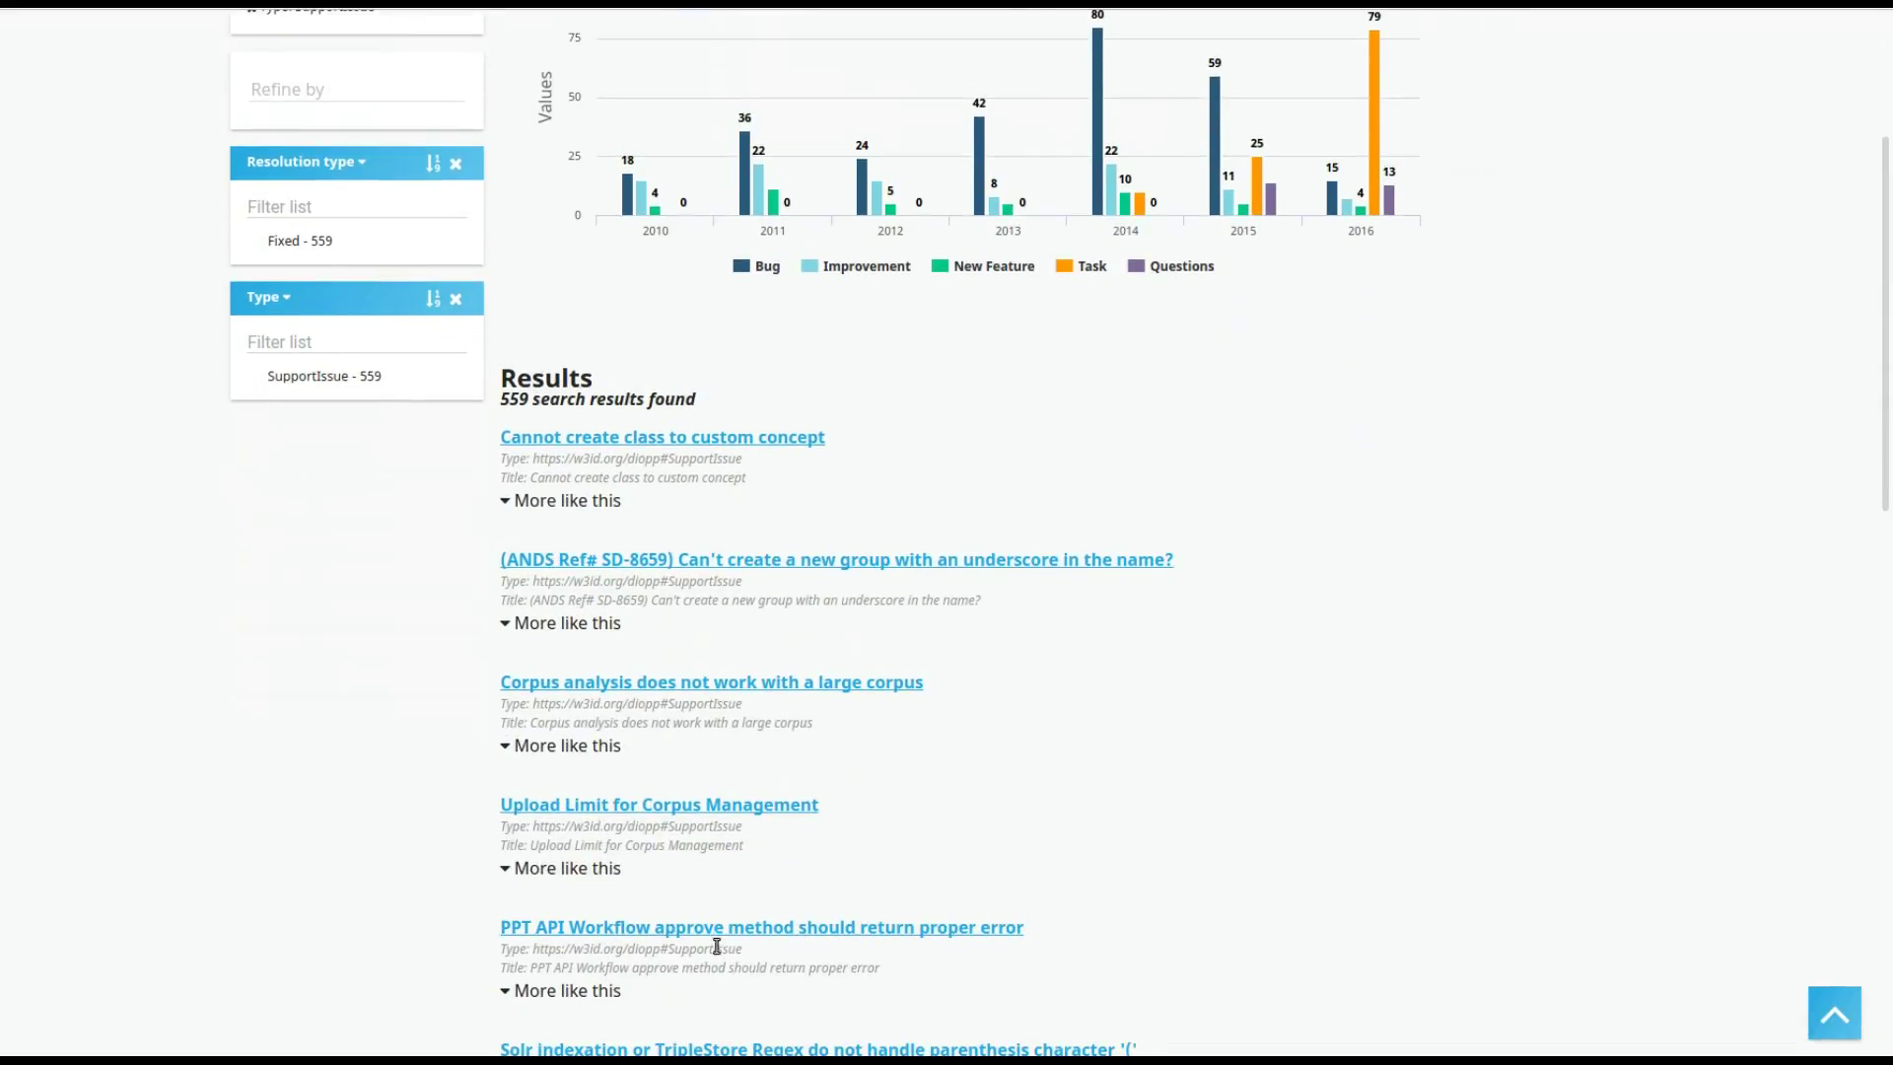
scroll(884, 389, up, 3)
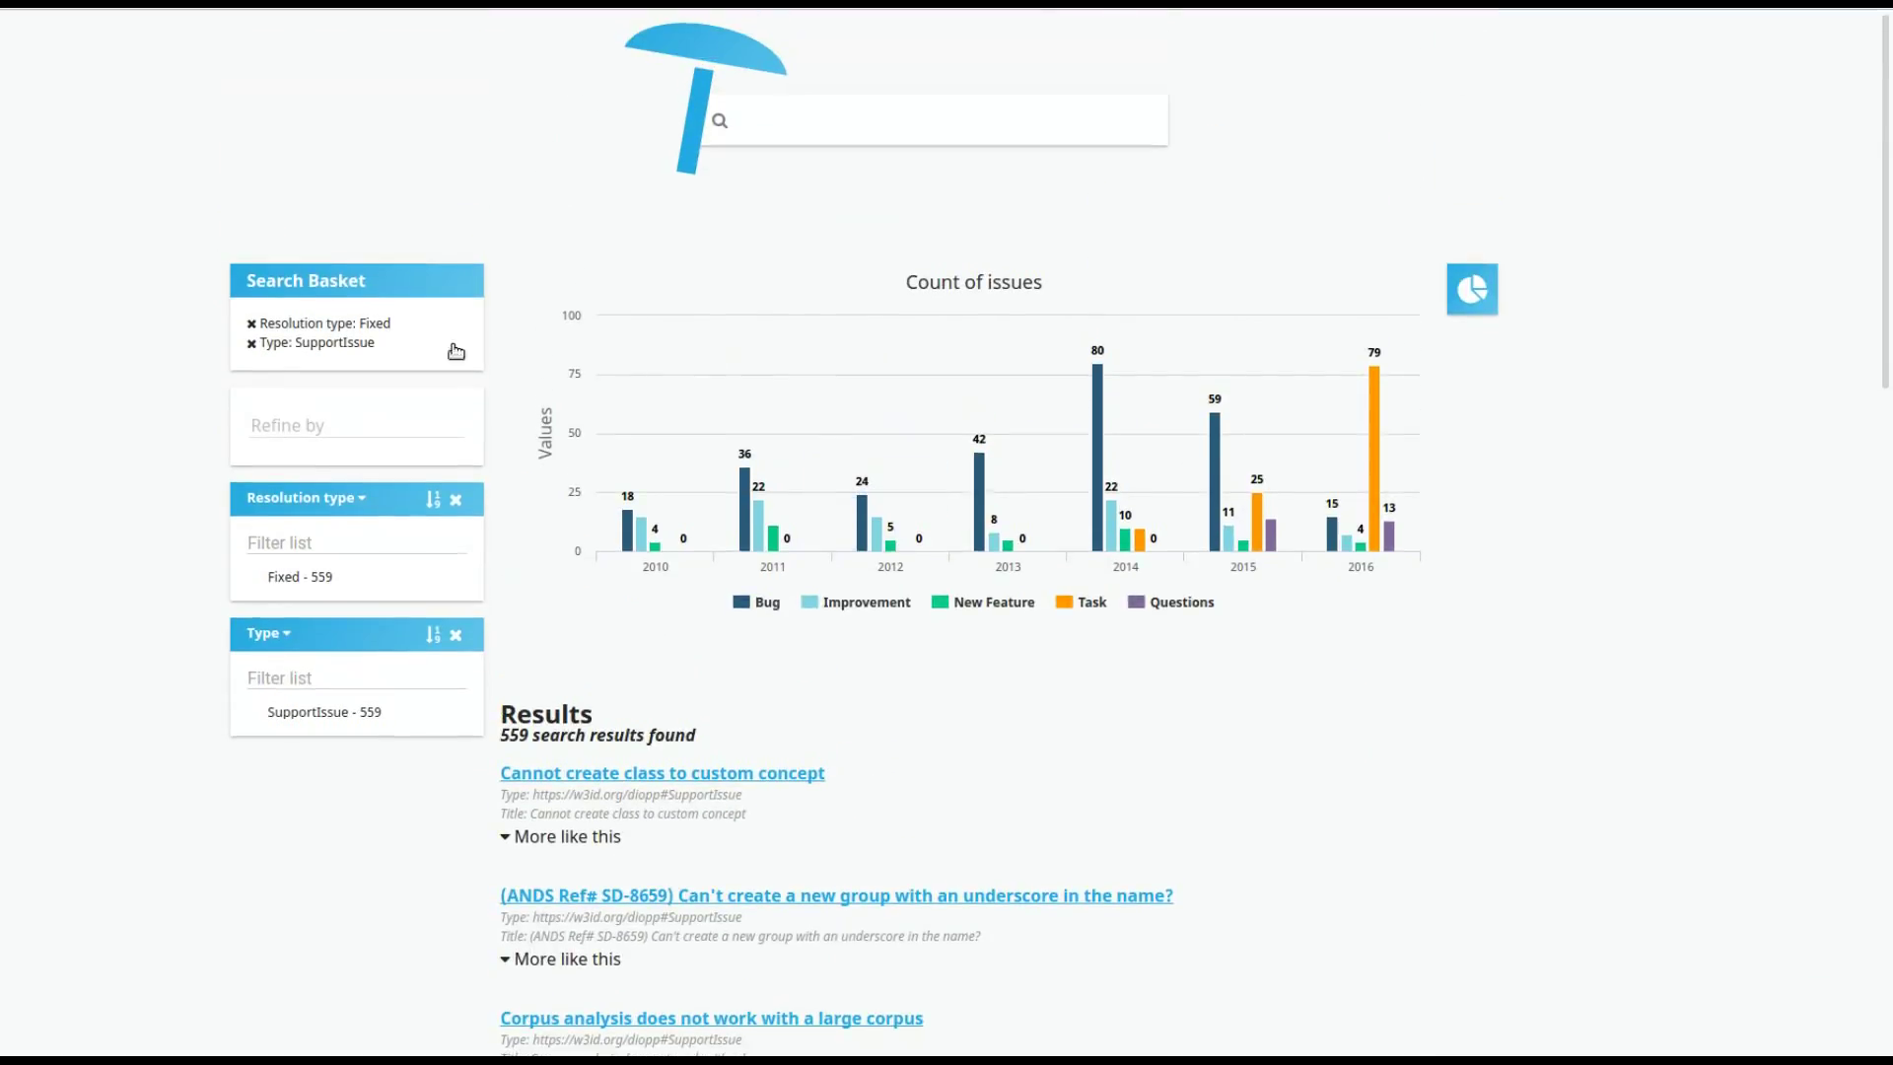
- Add the Specification facet and restrict results to RDF issues
click(331, 422)
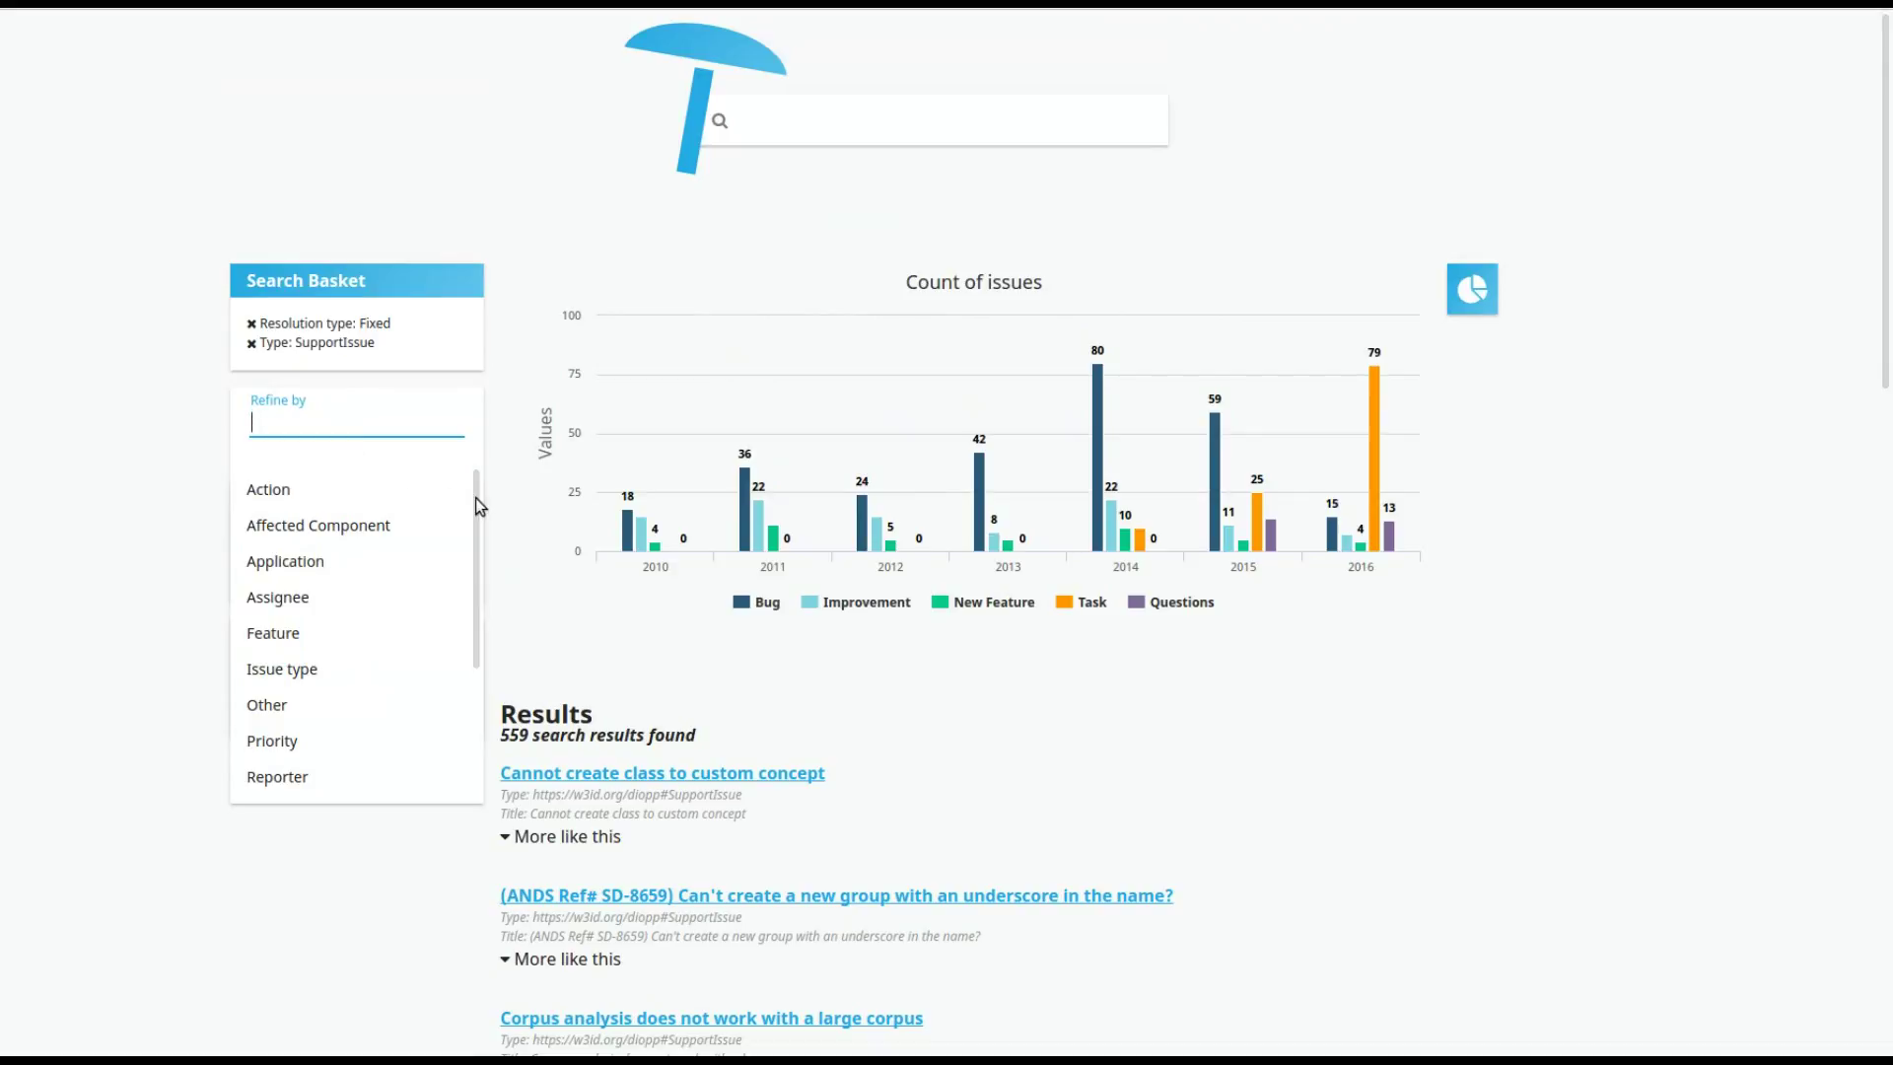
drag(475, 499, 395, 647)
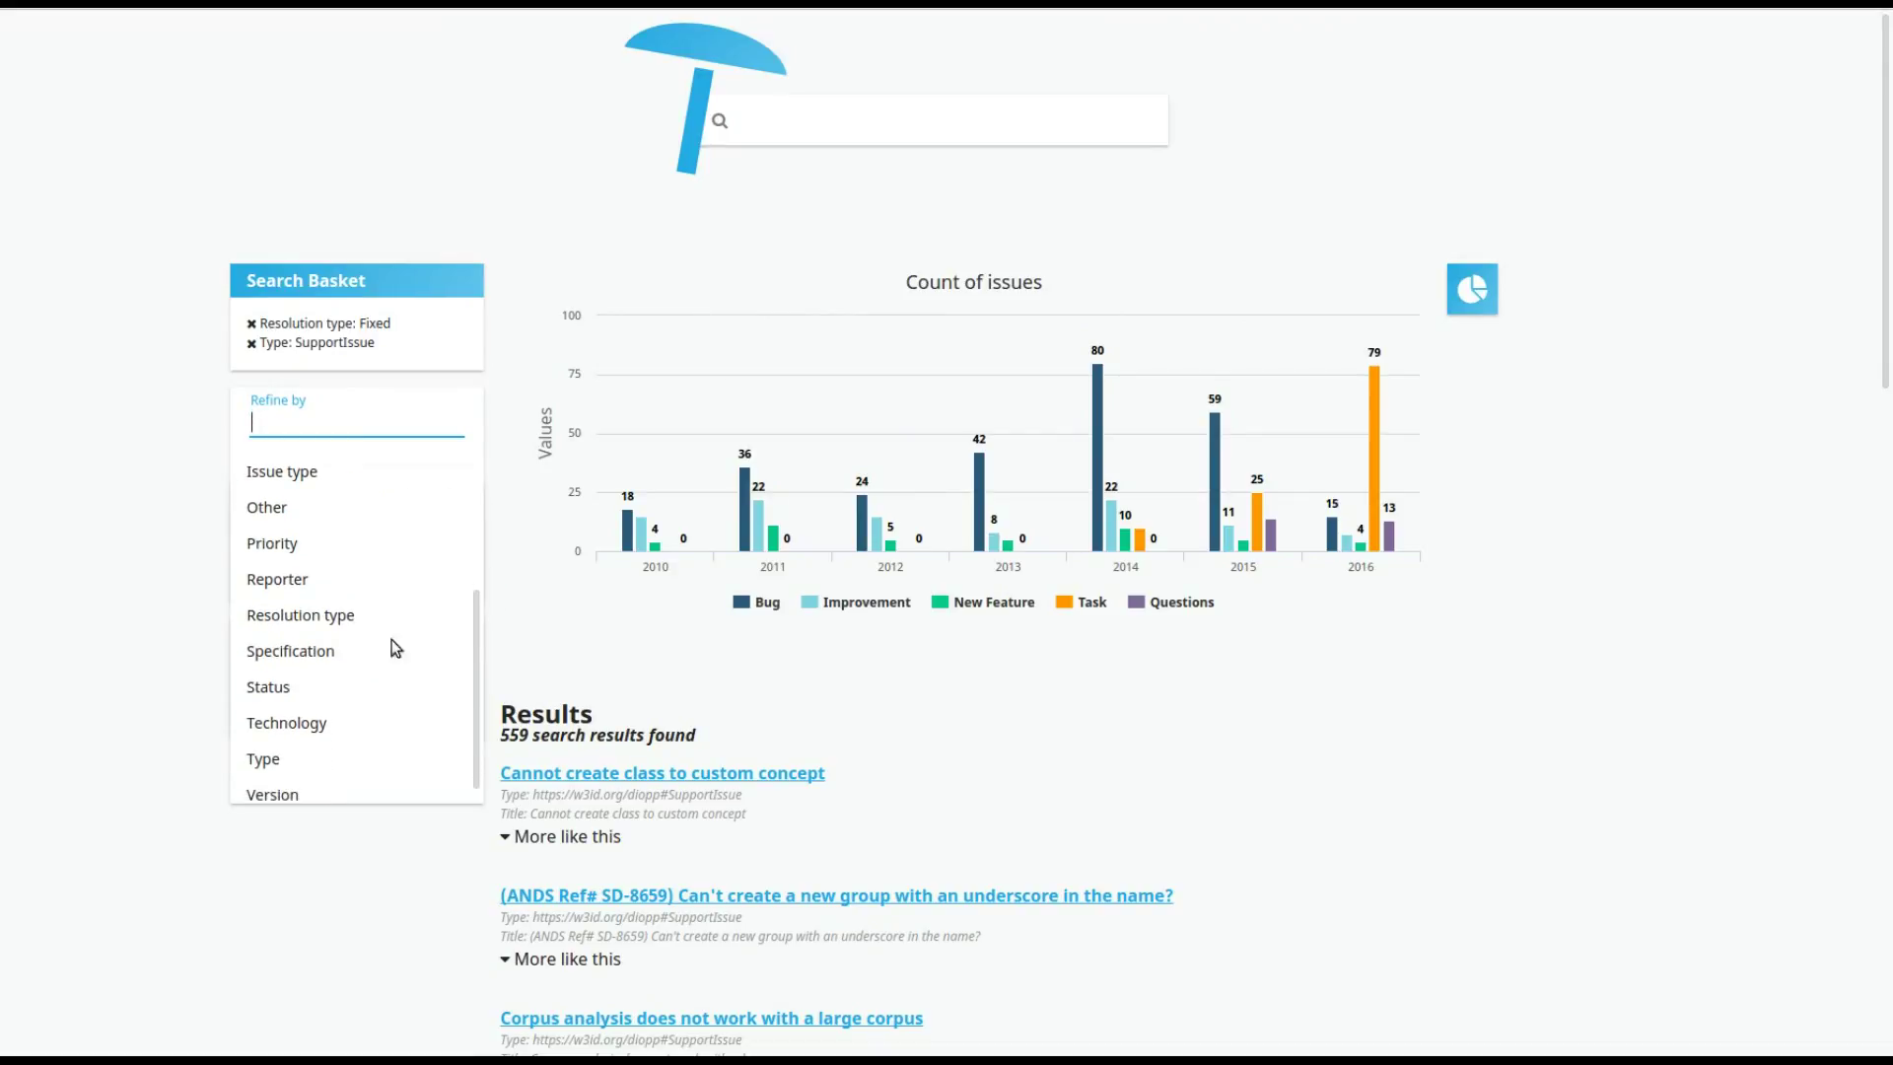
click(331, 650)
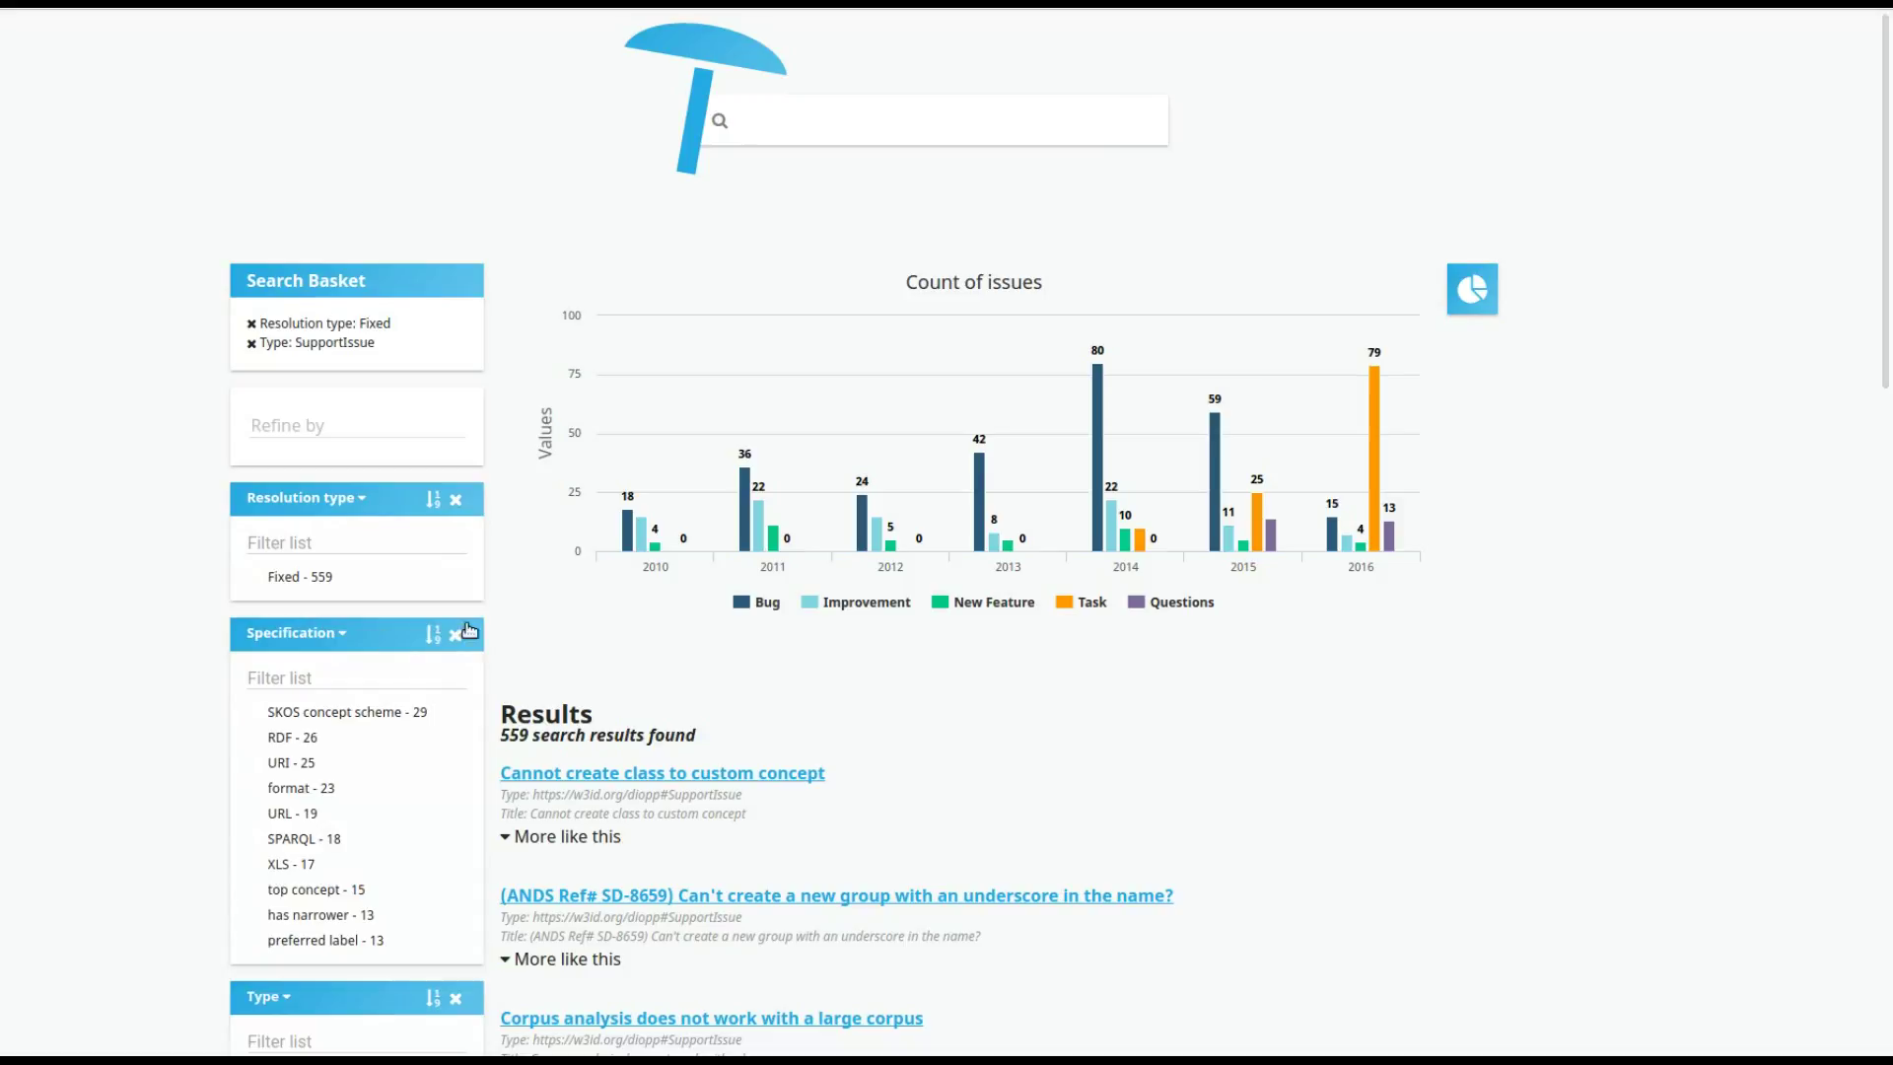
click(313, 740)
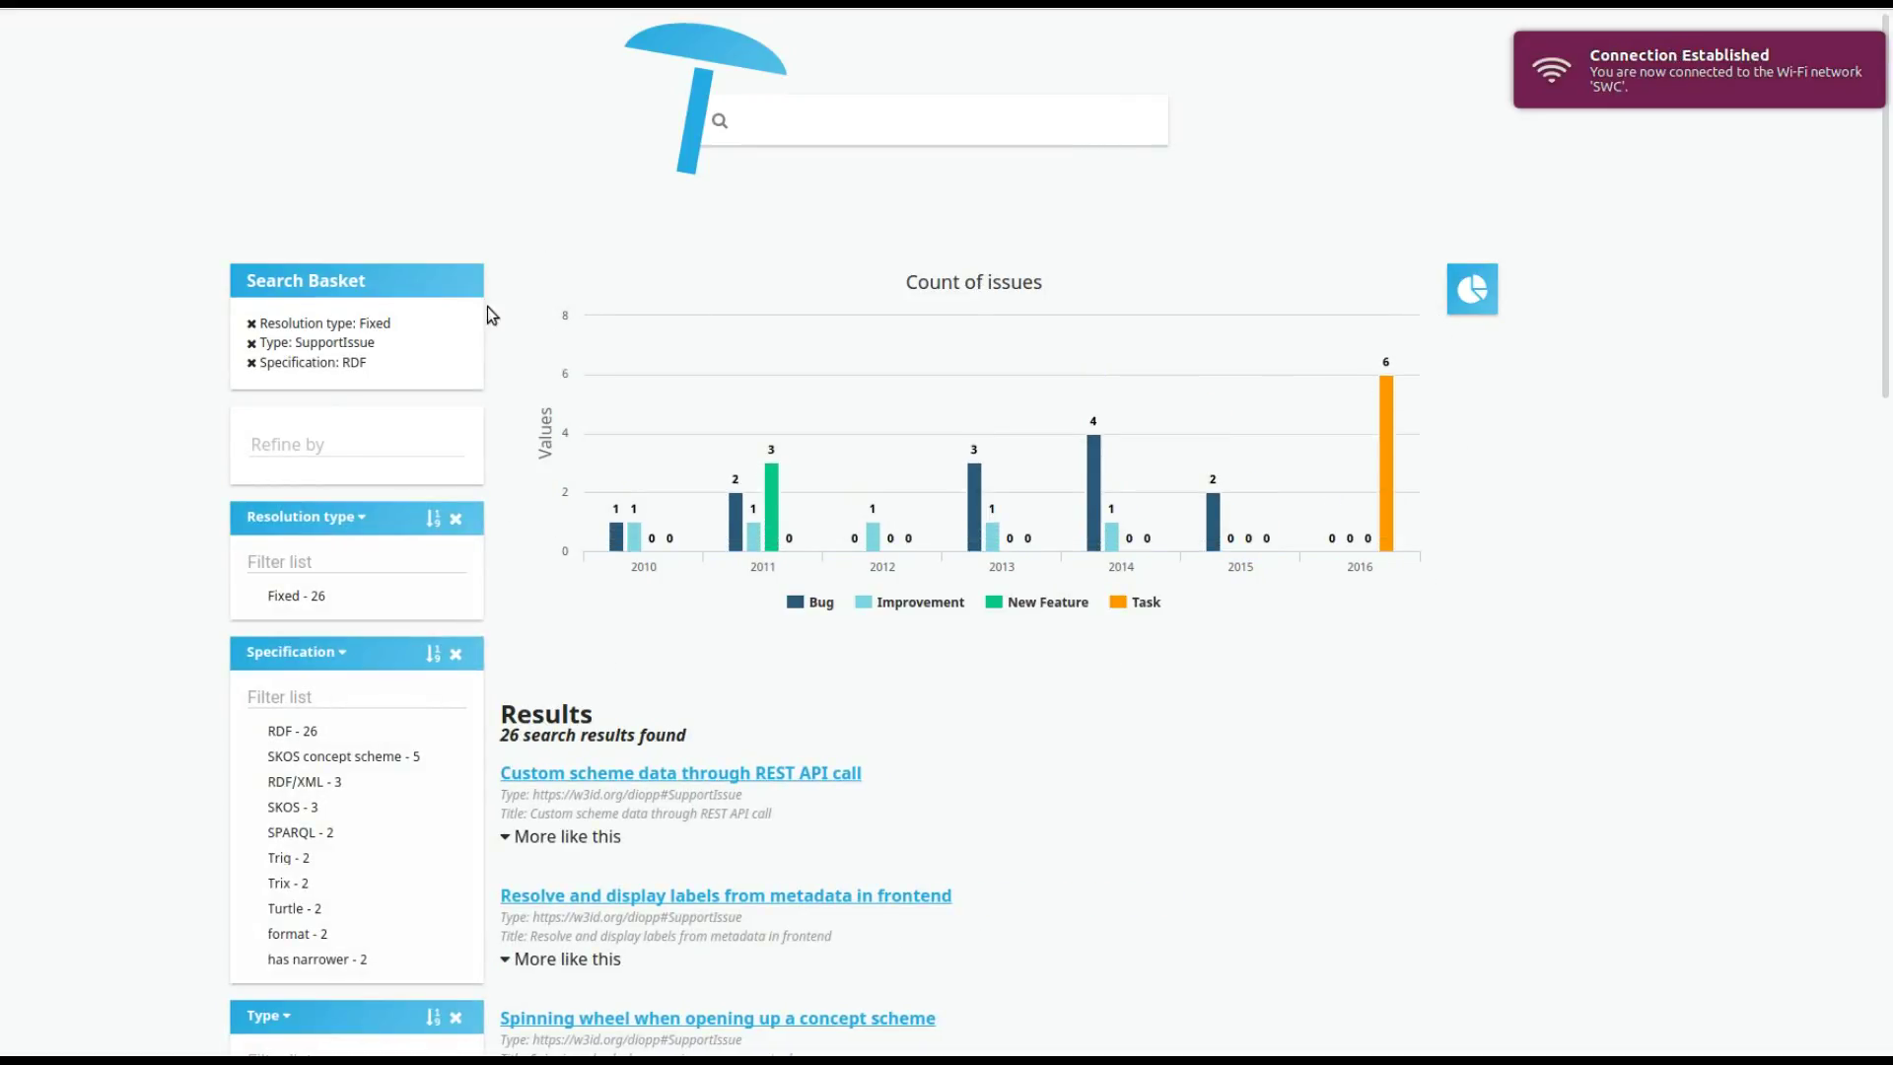
- Remove the Fixed resolution filter, leaving 36 results with the chart type unchanged
click(253, 324)
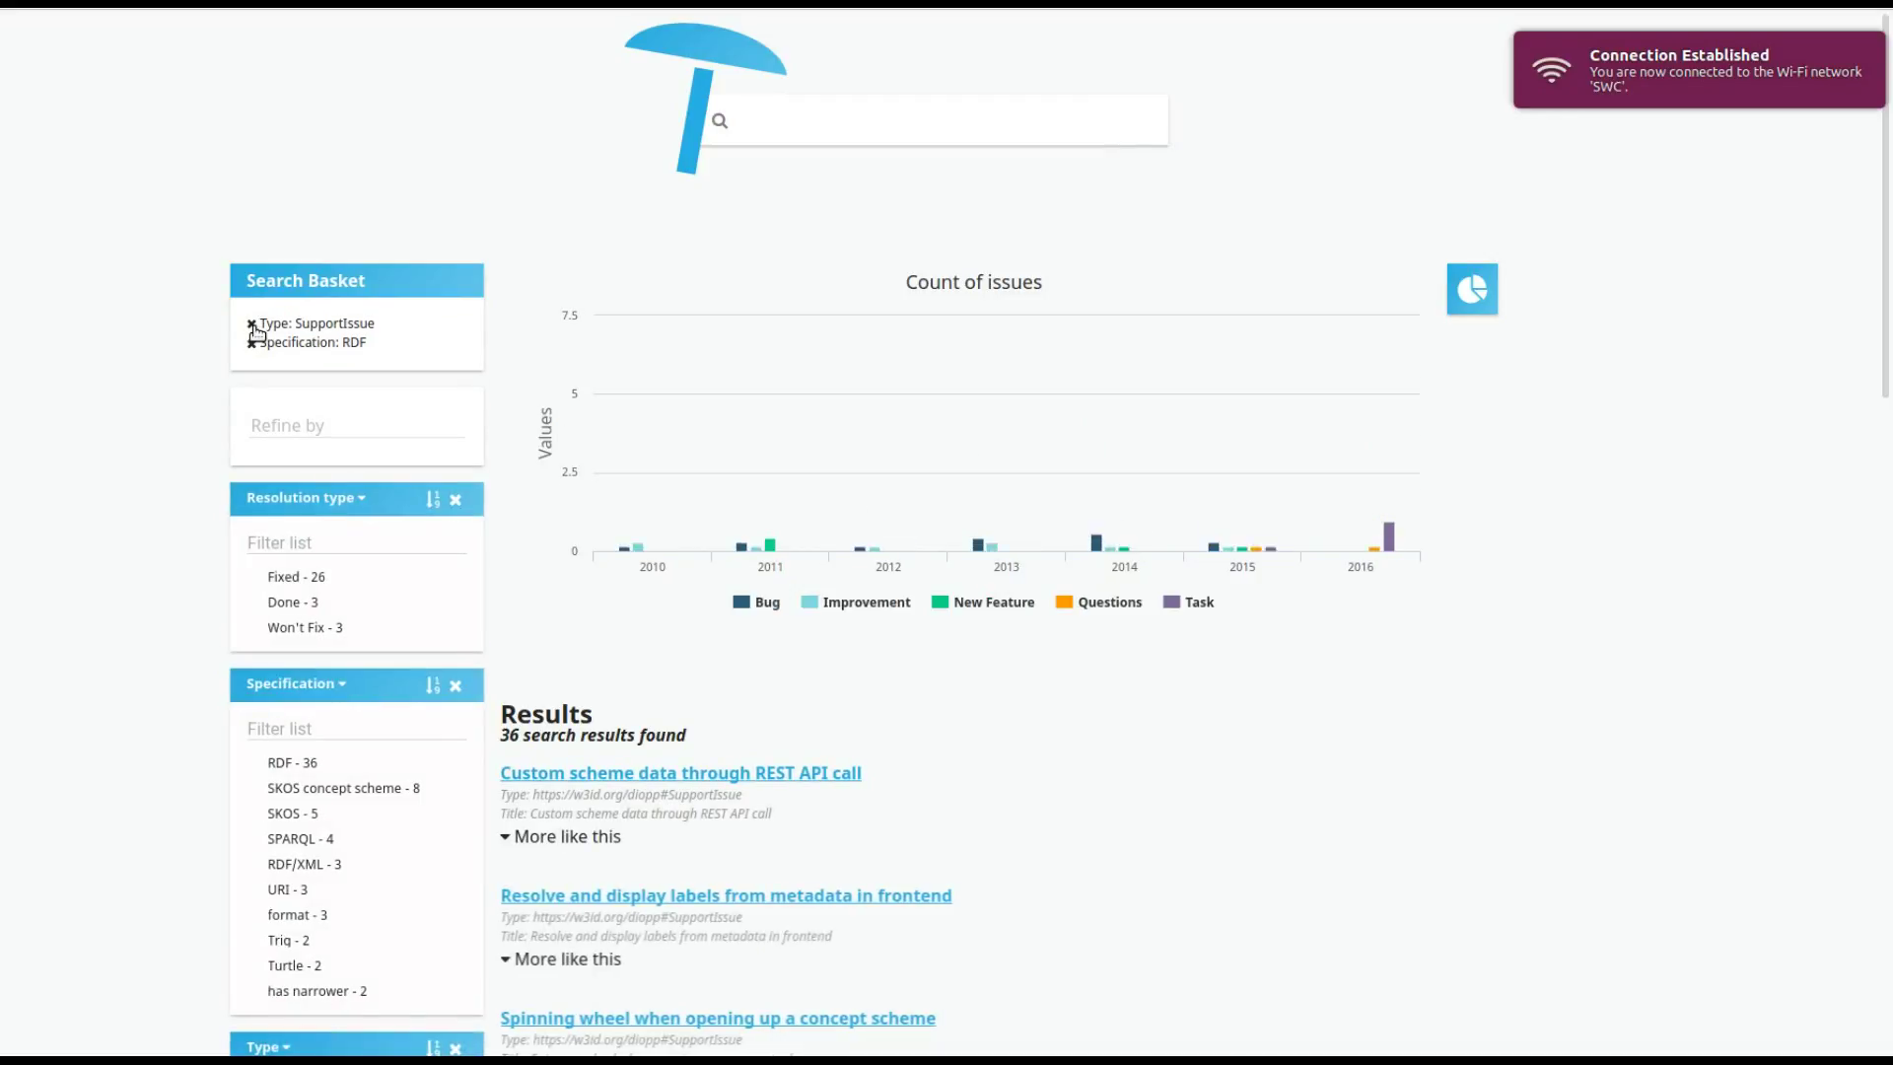
click(1474, 294)
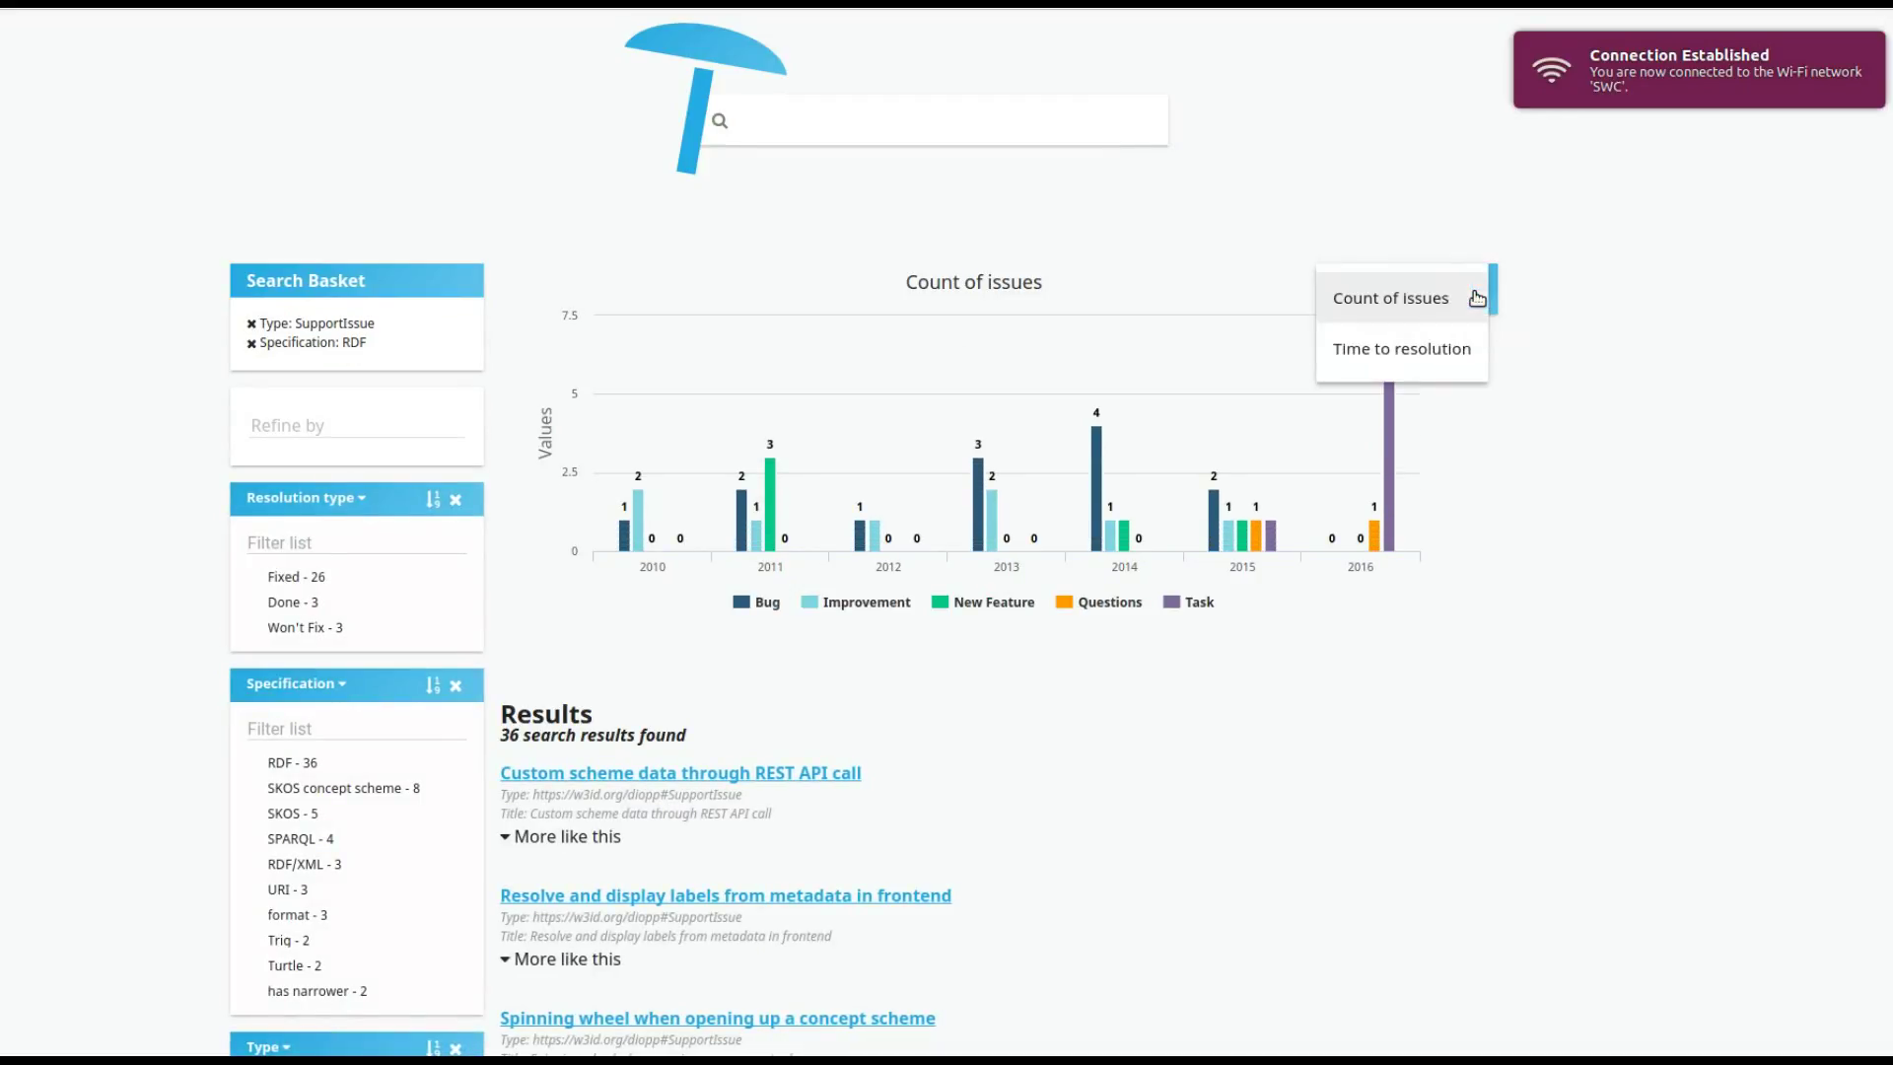
click(1523, 360)
- Enter 'solr' as a full-text query, then clear it
click(900, 130)
text(s)
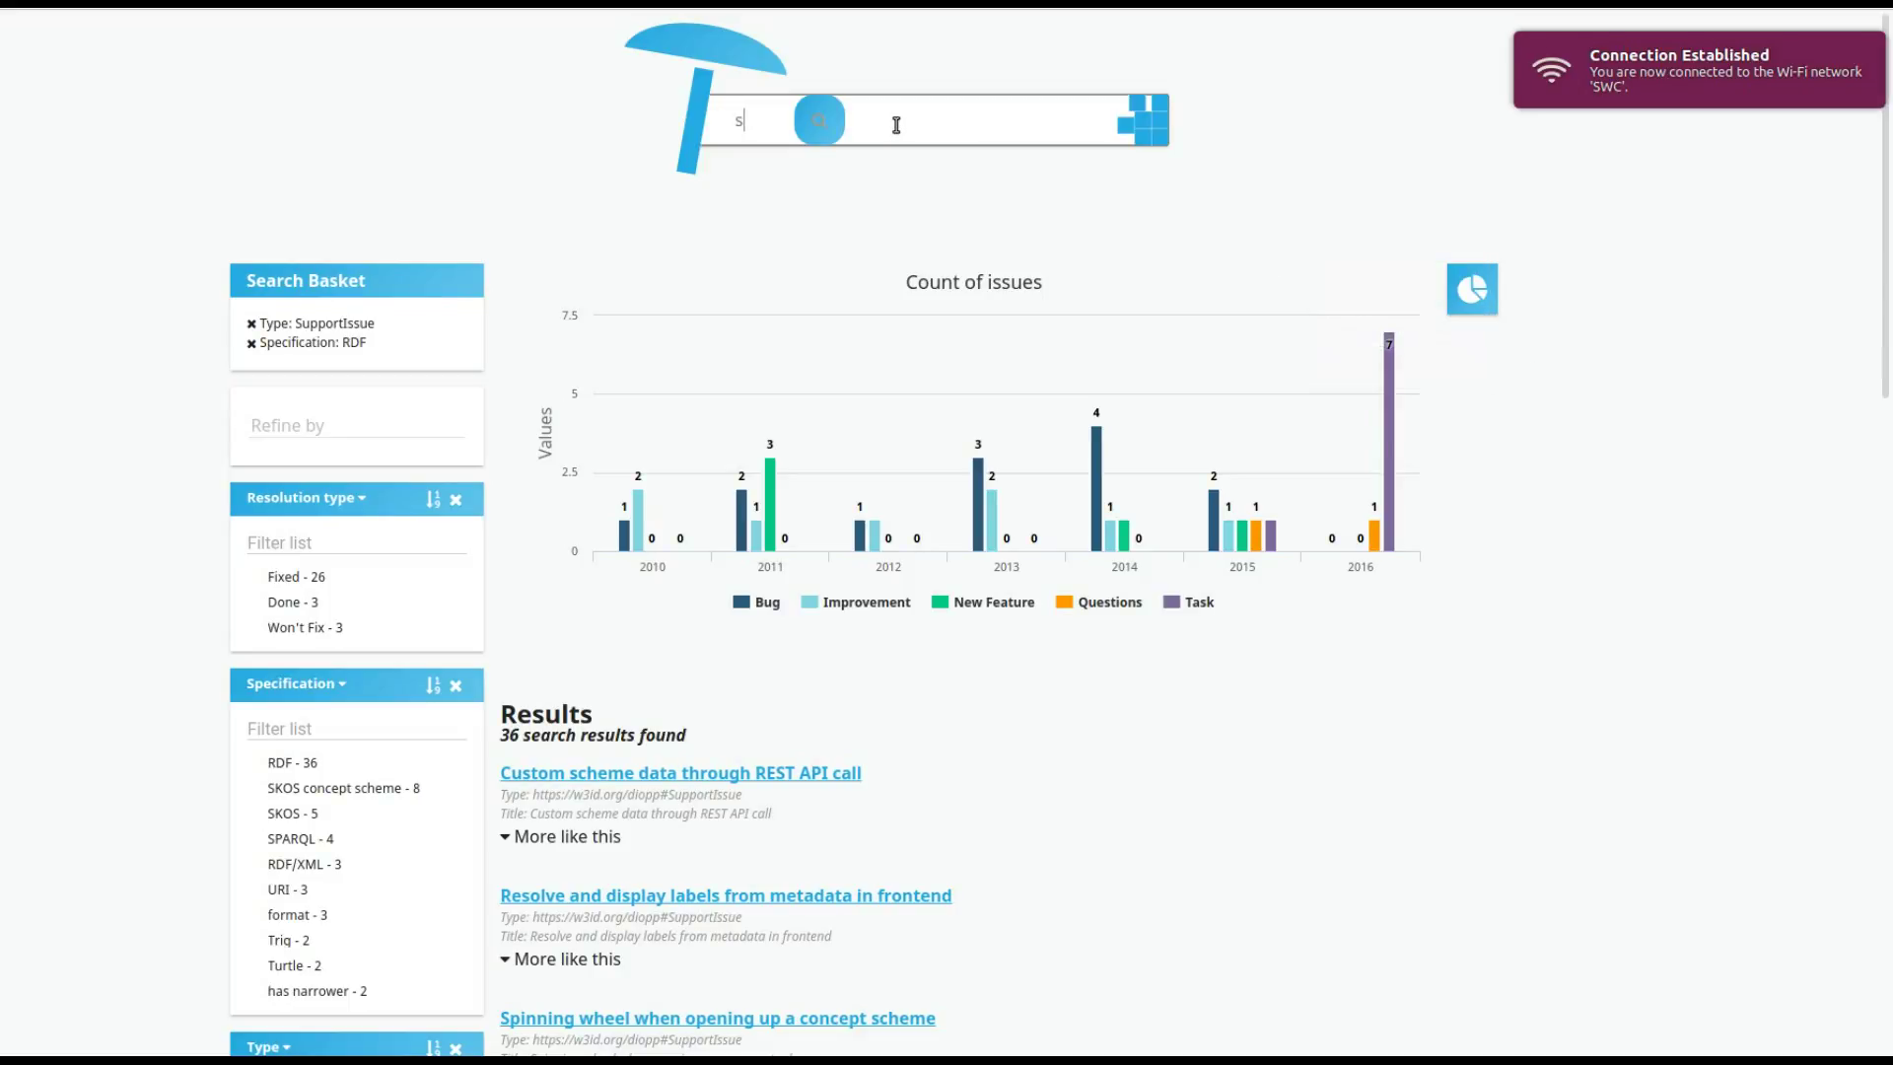
text(ol)
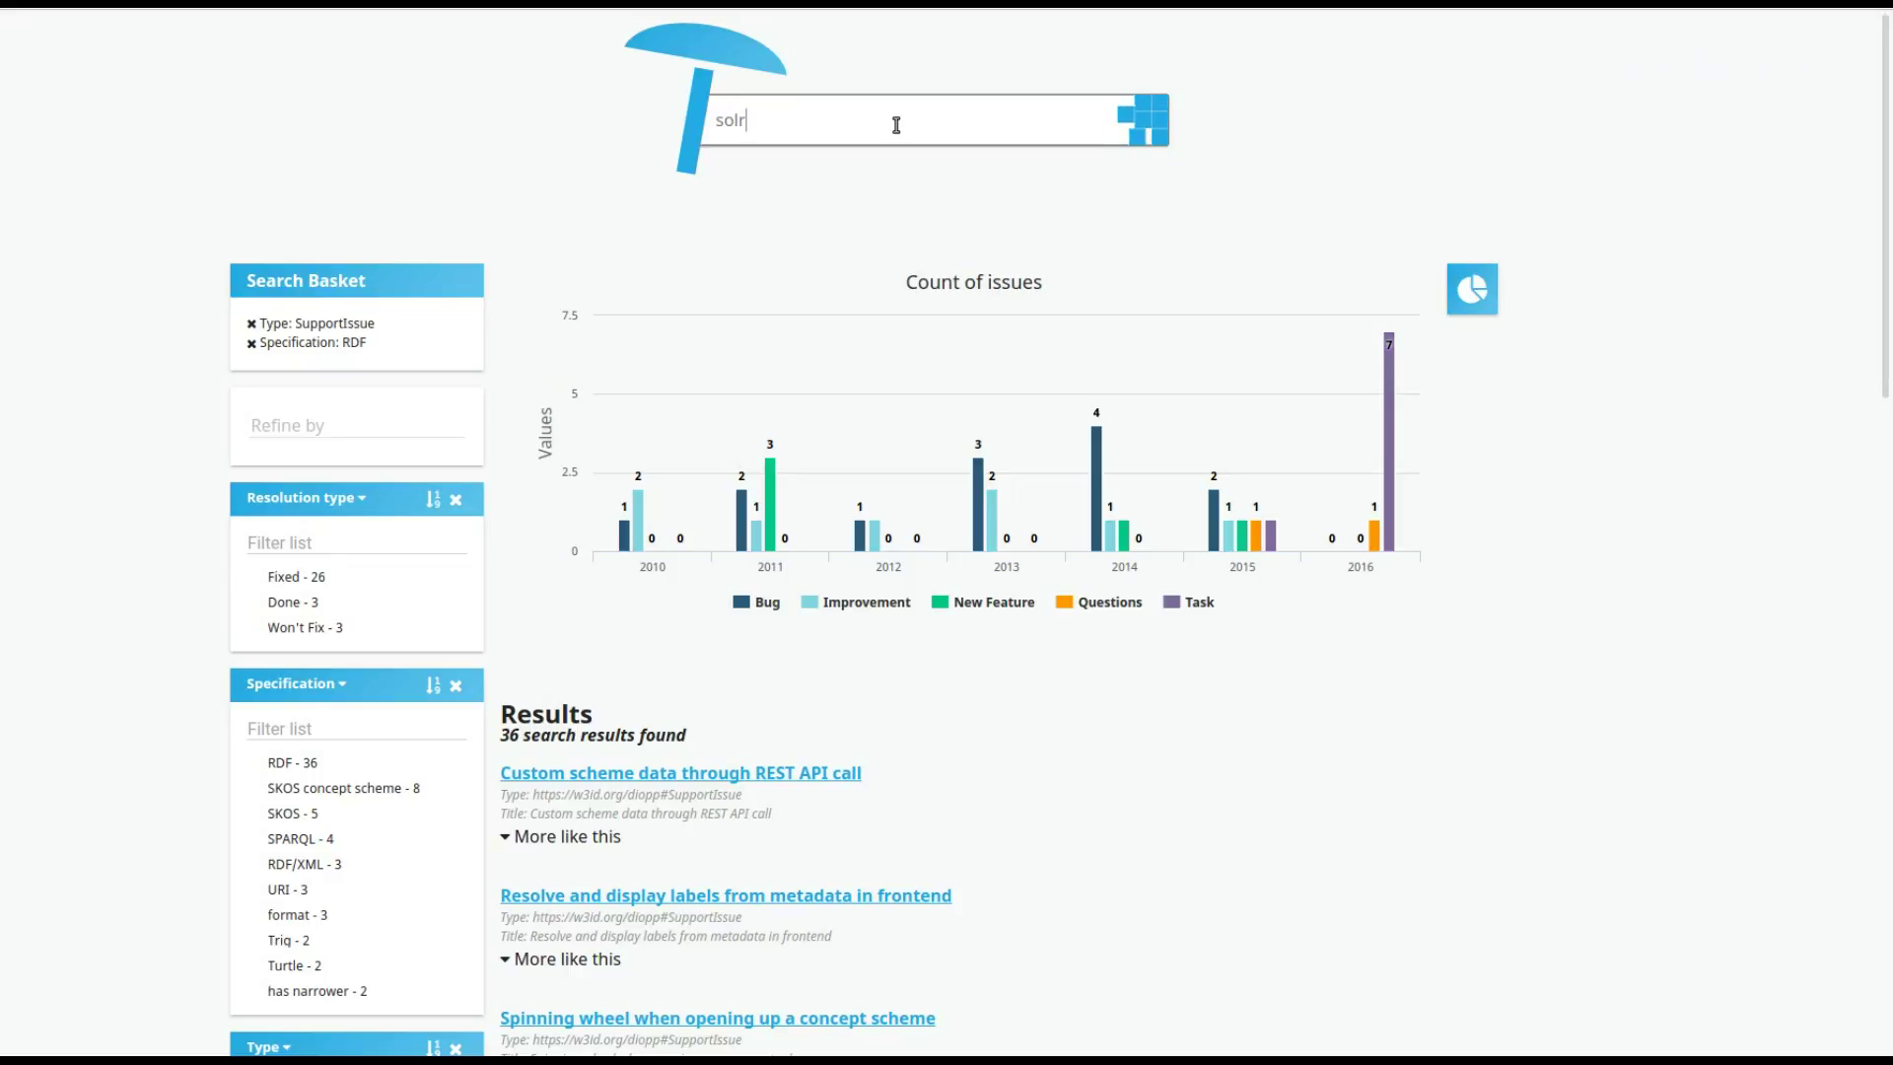
text(r)
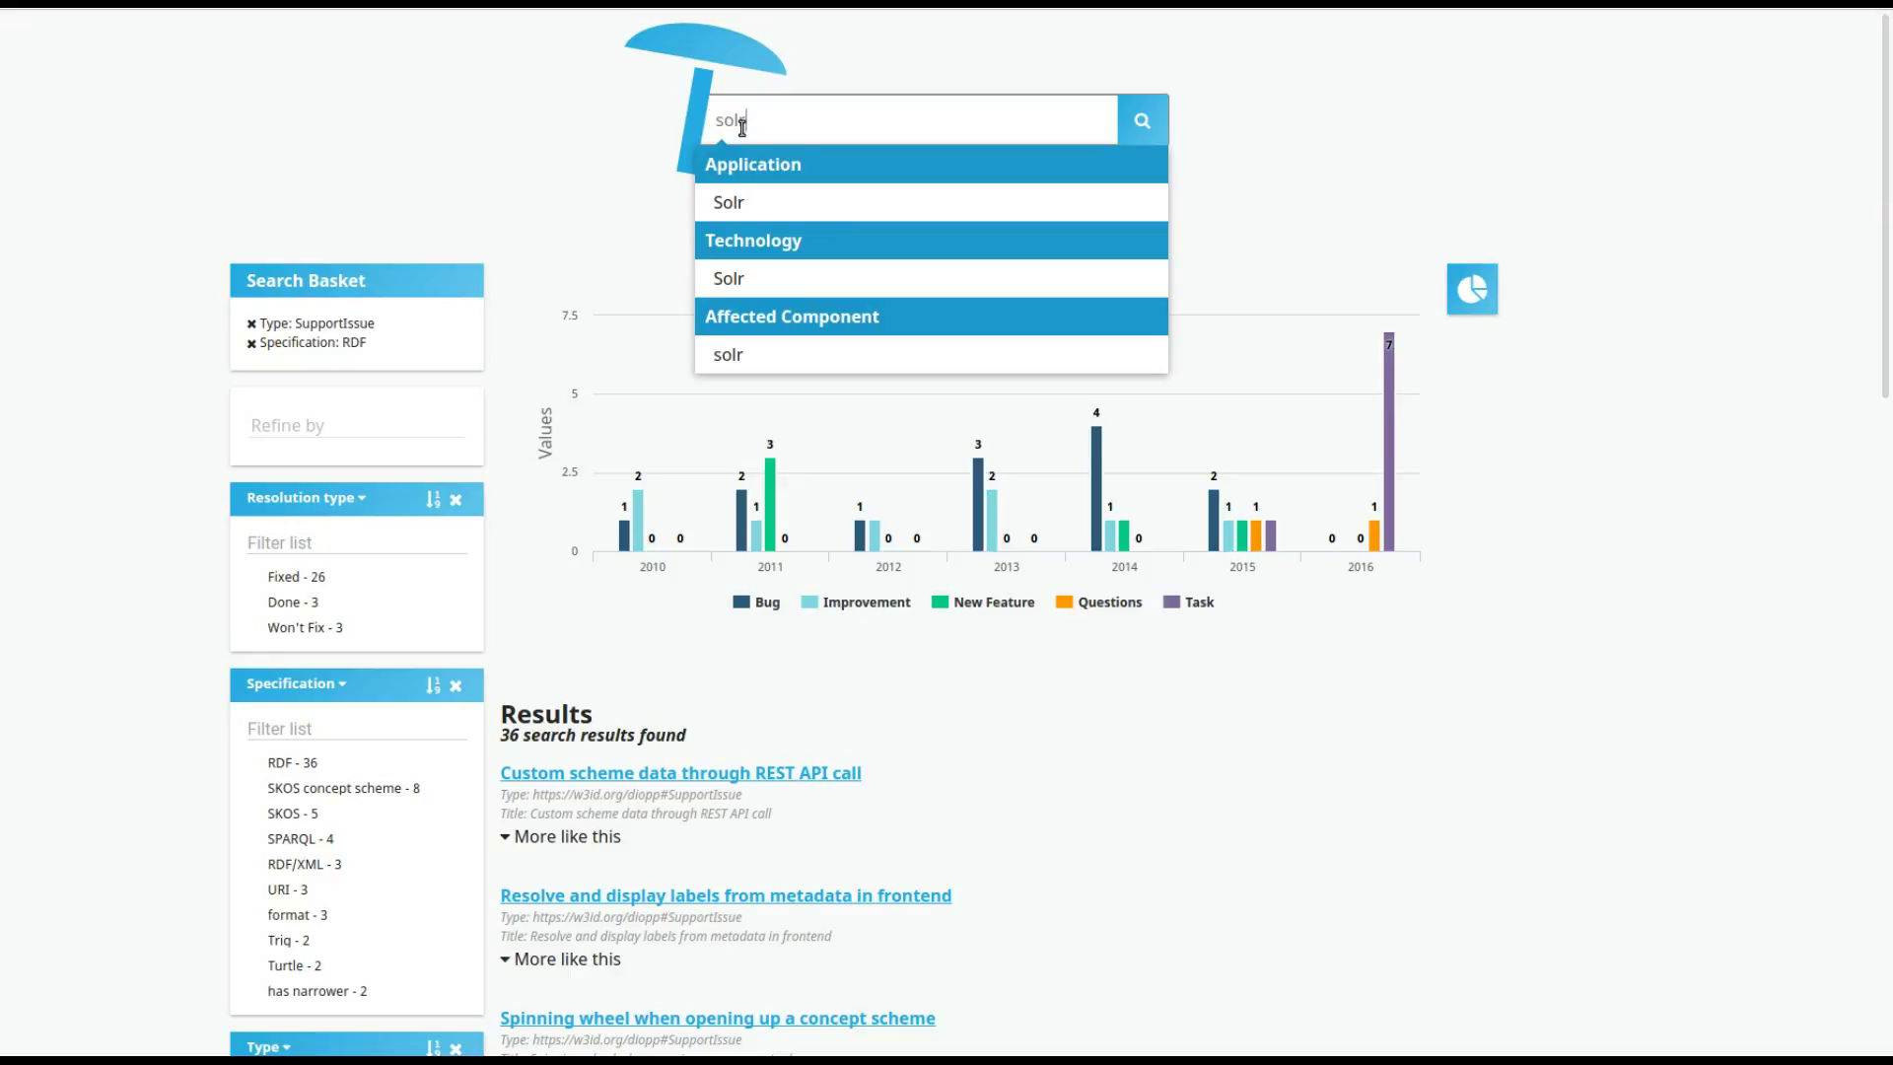
drag(773, 130, 712, 119)
key(BackSpace)
- Run a full-text search for 'license', then return to the unfiltered 6147-issue overview
text(licens)
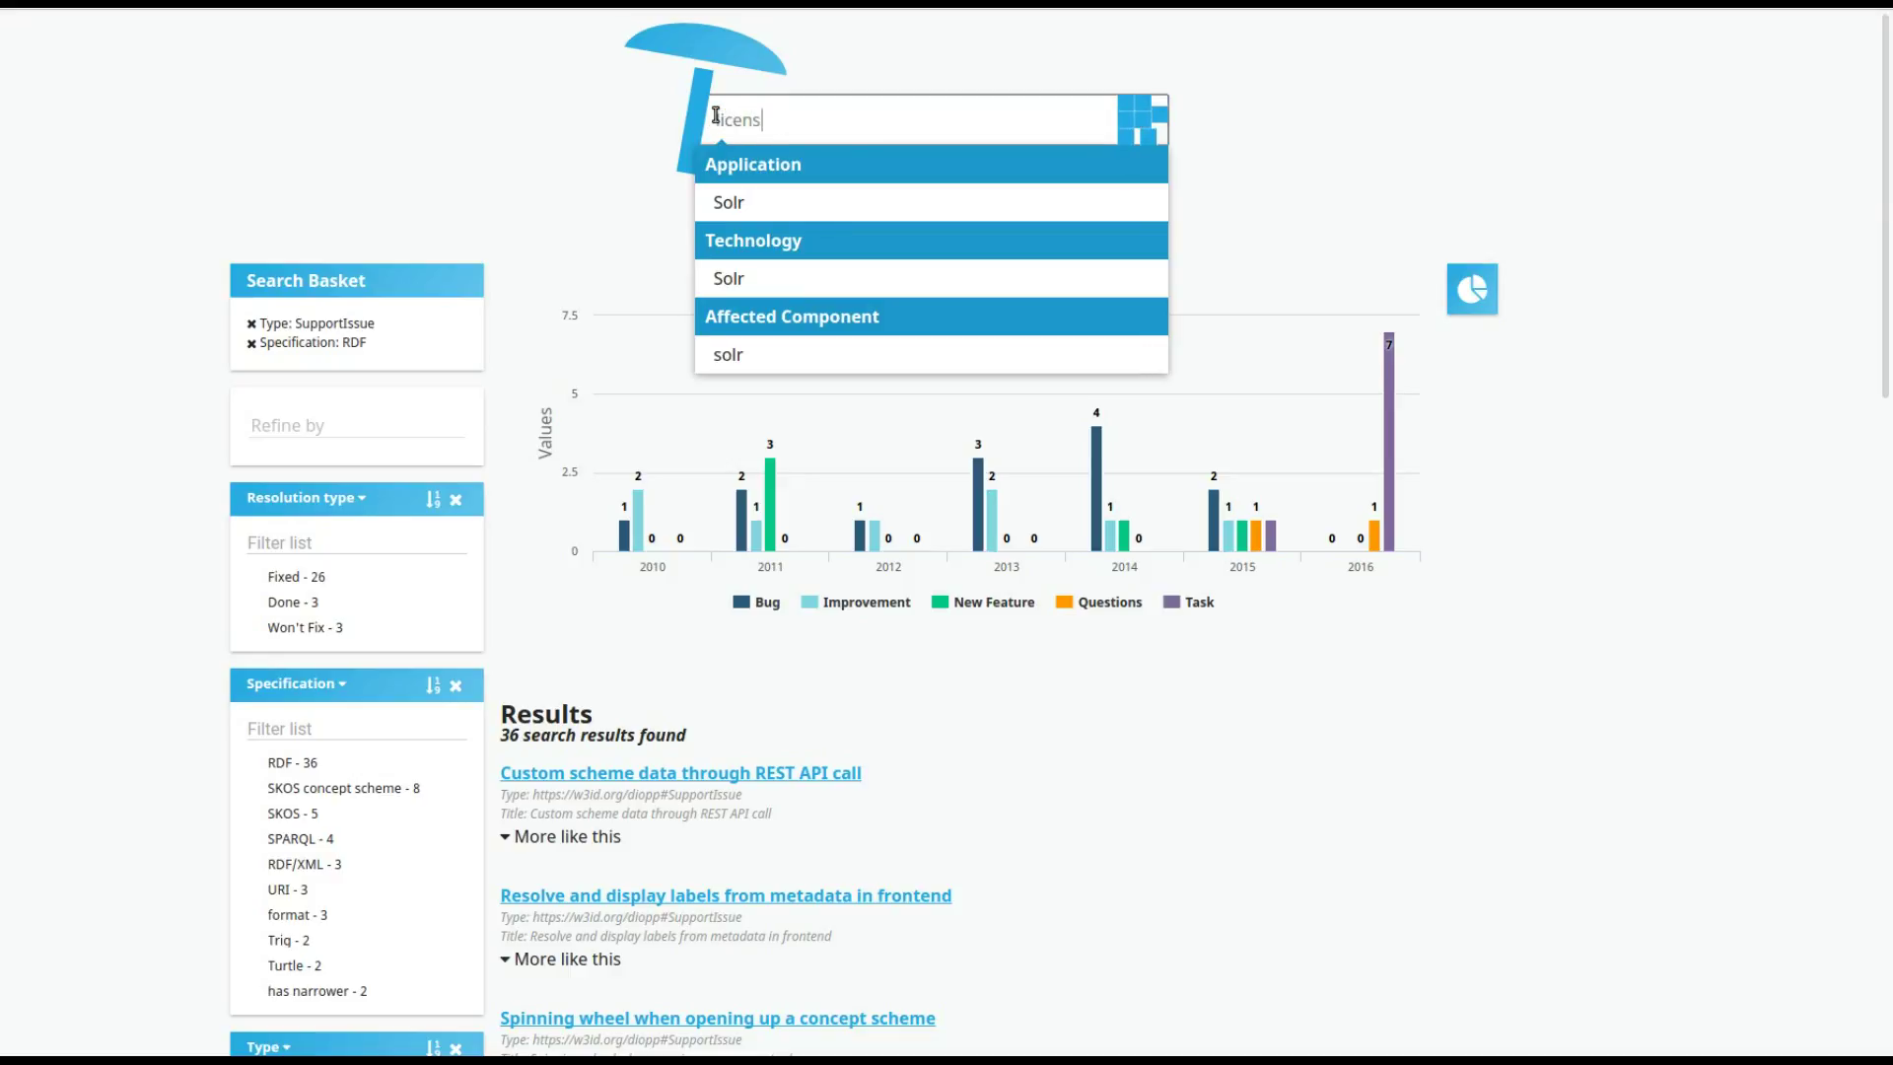
text(e)
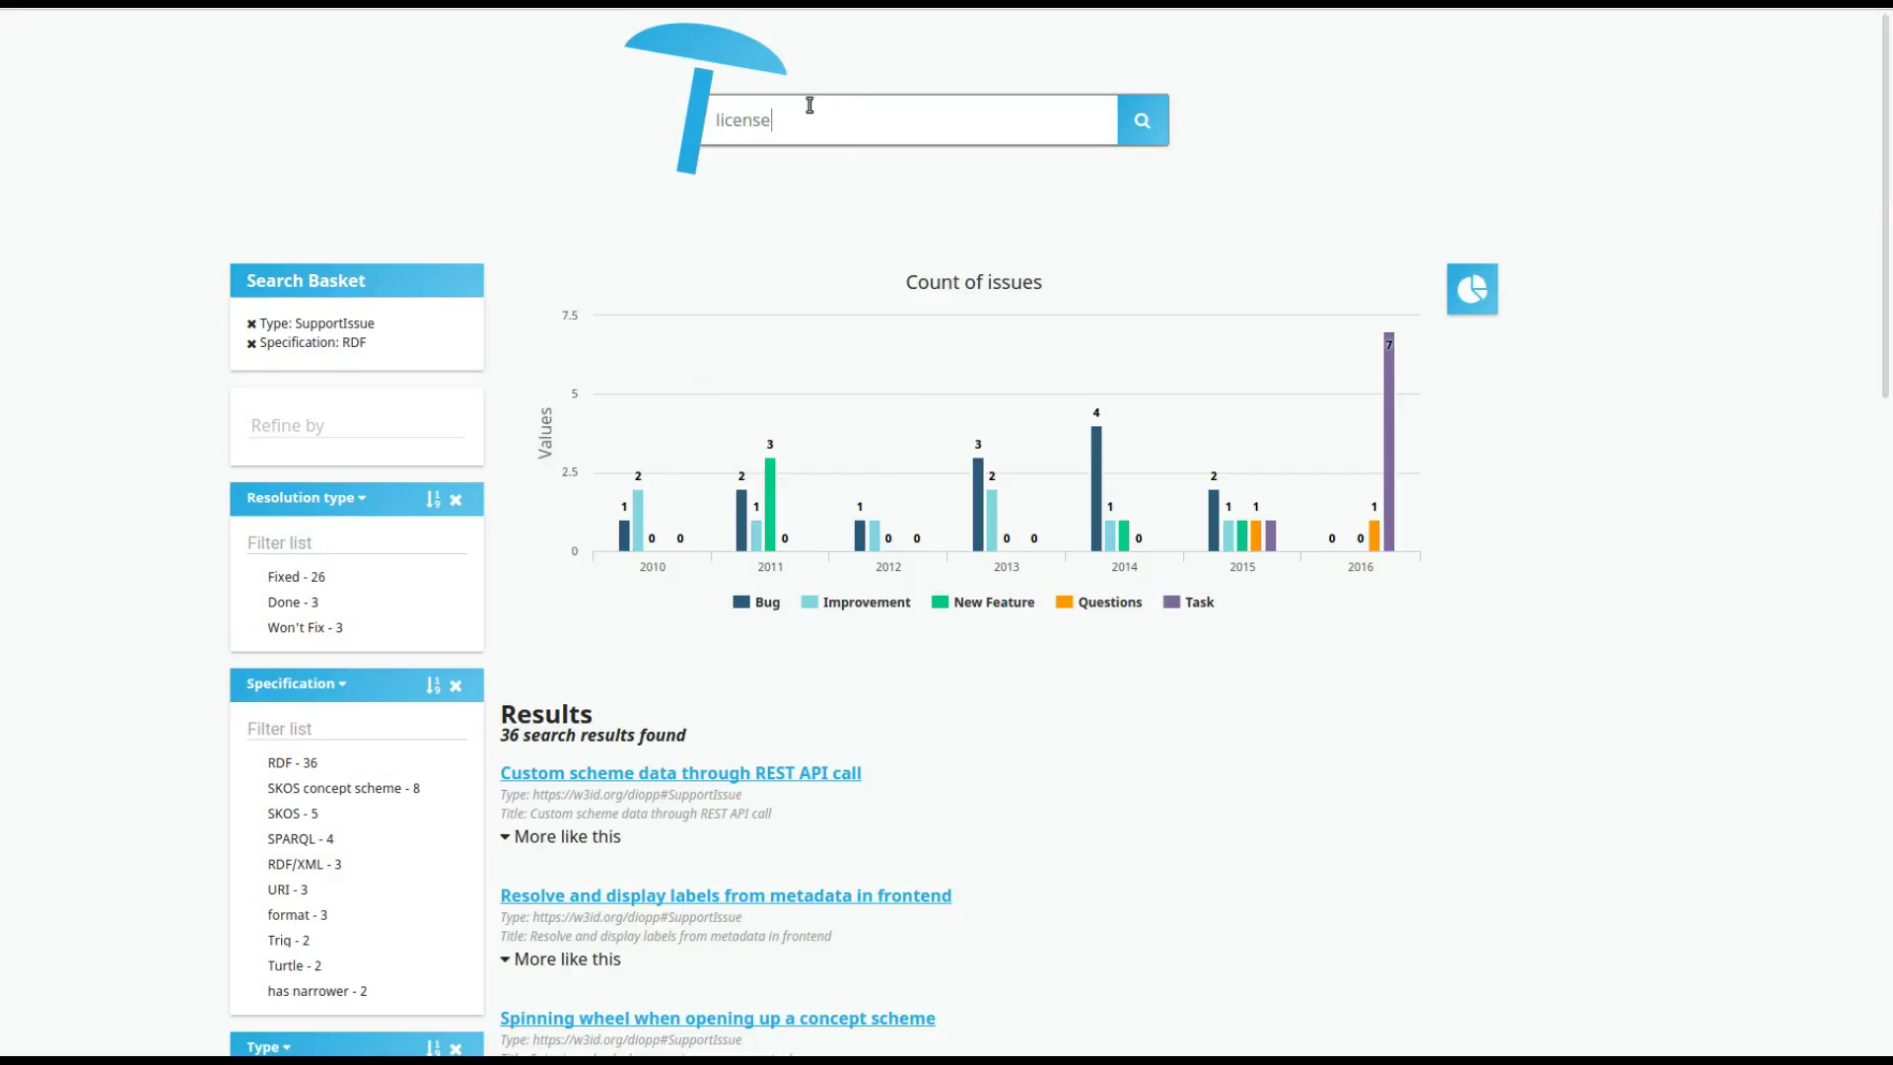
key(Return)
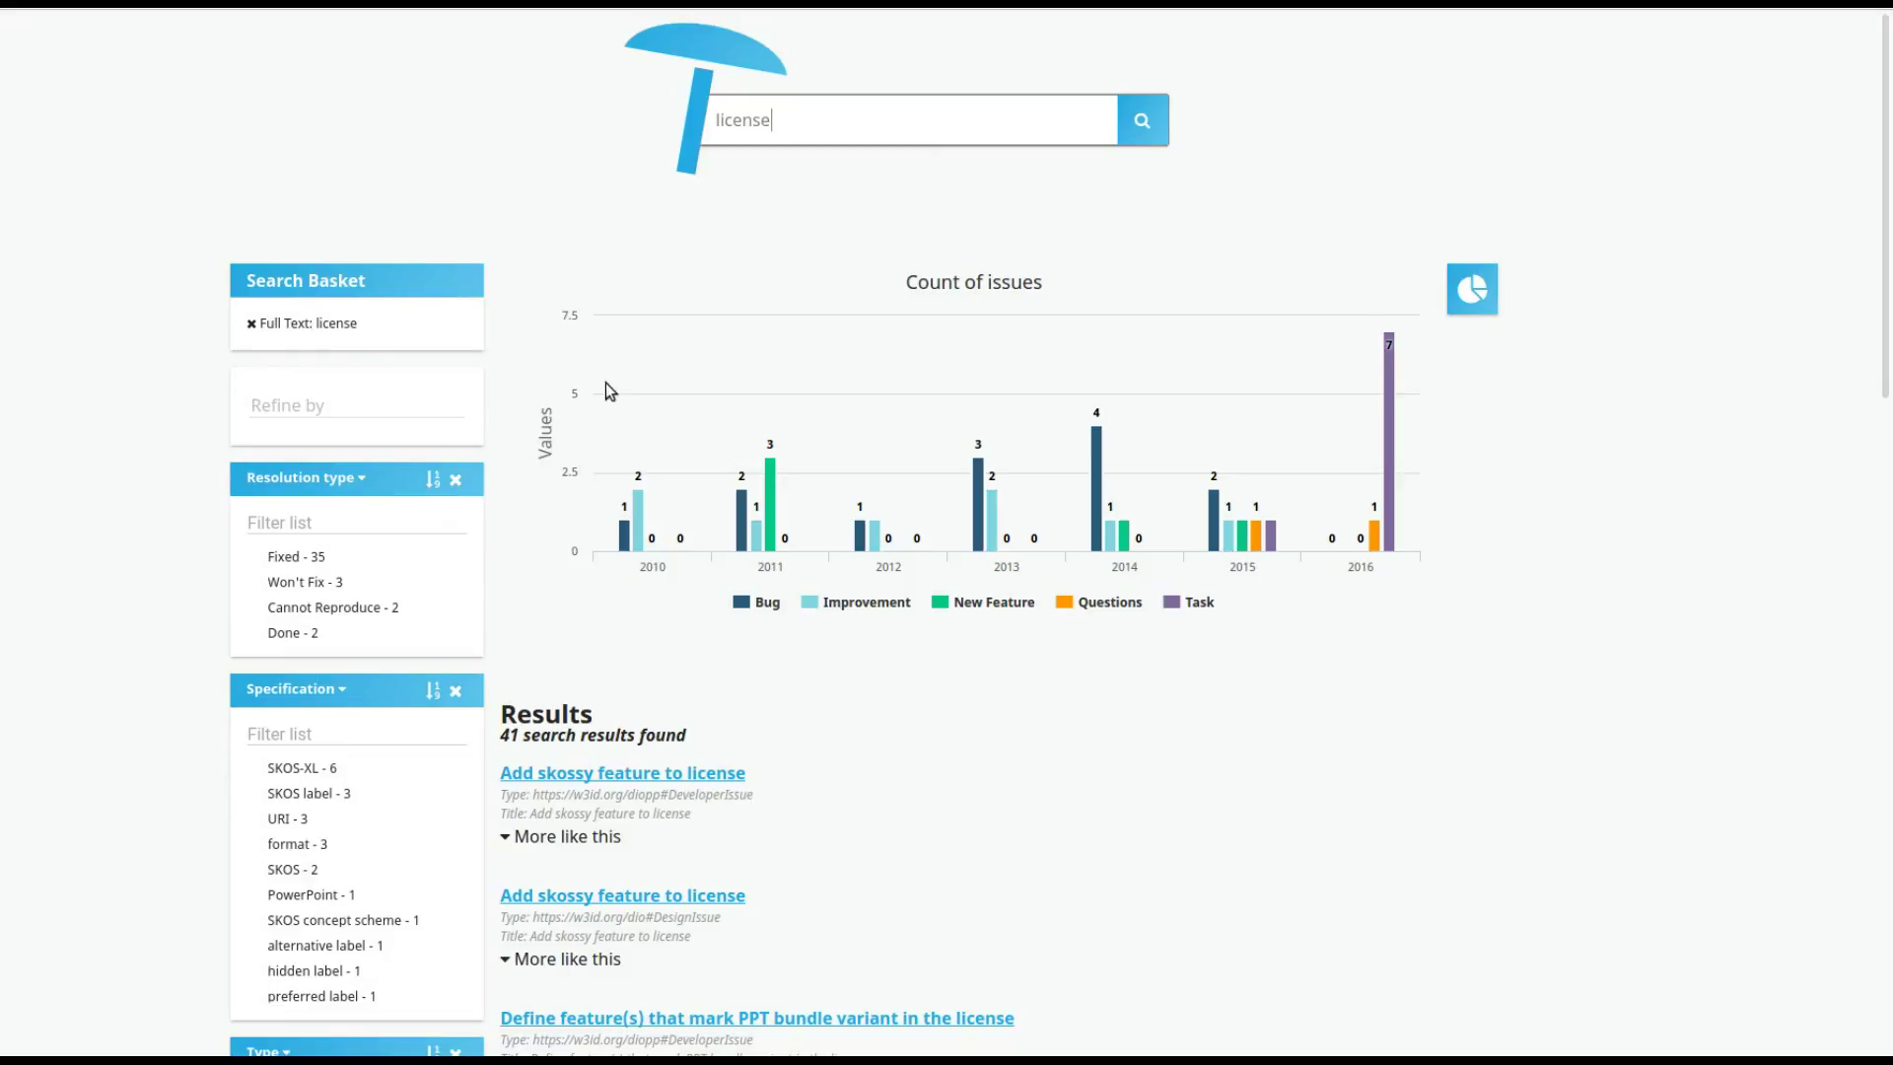
scroll(751, 710, down, 3)
scroll(753, 713, up, 3)
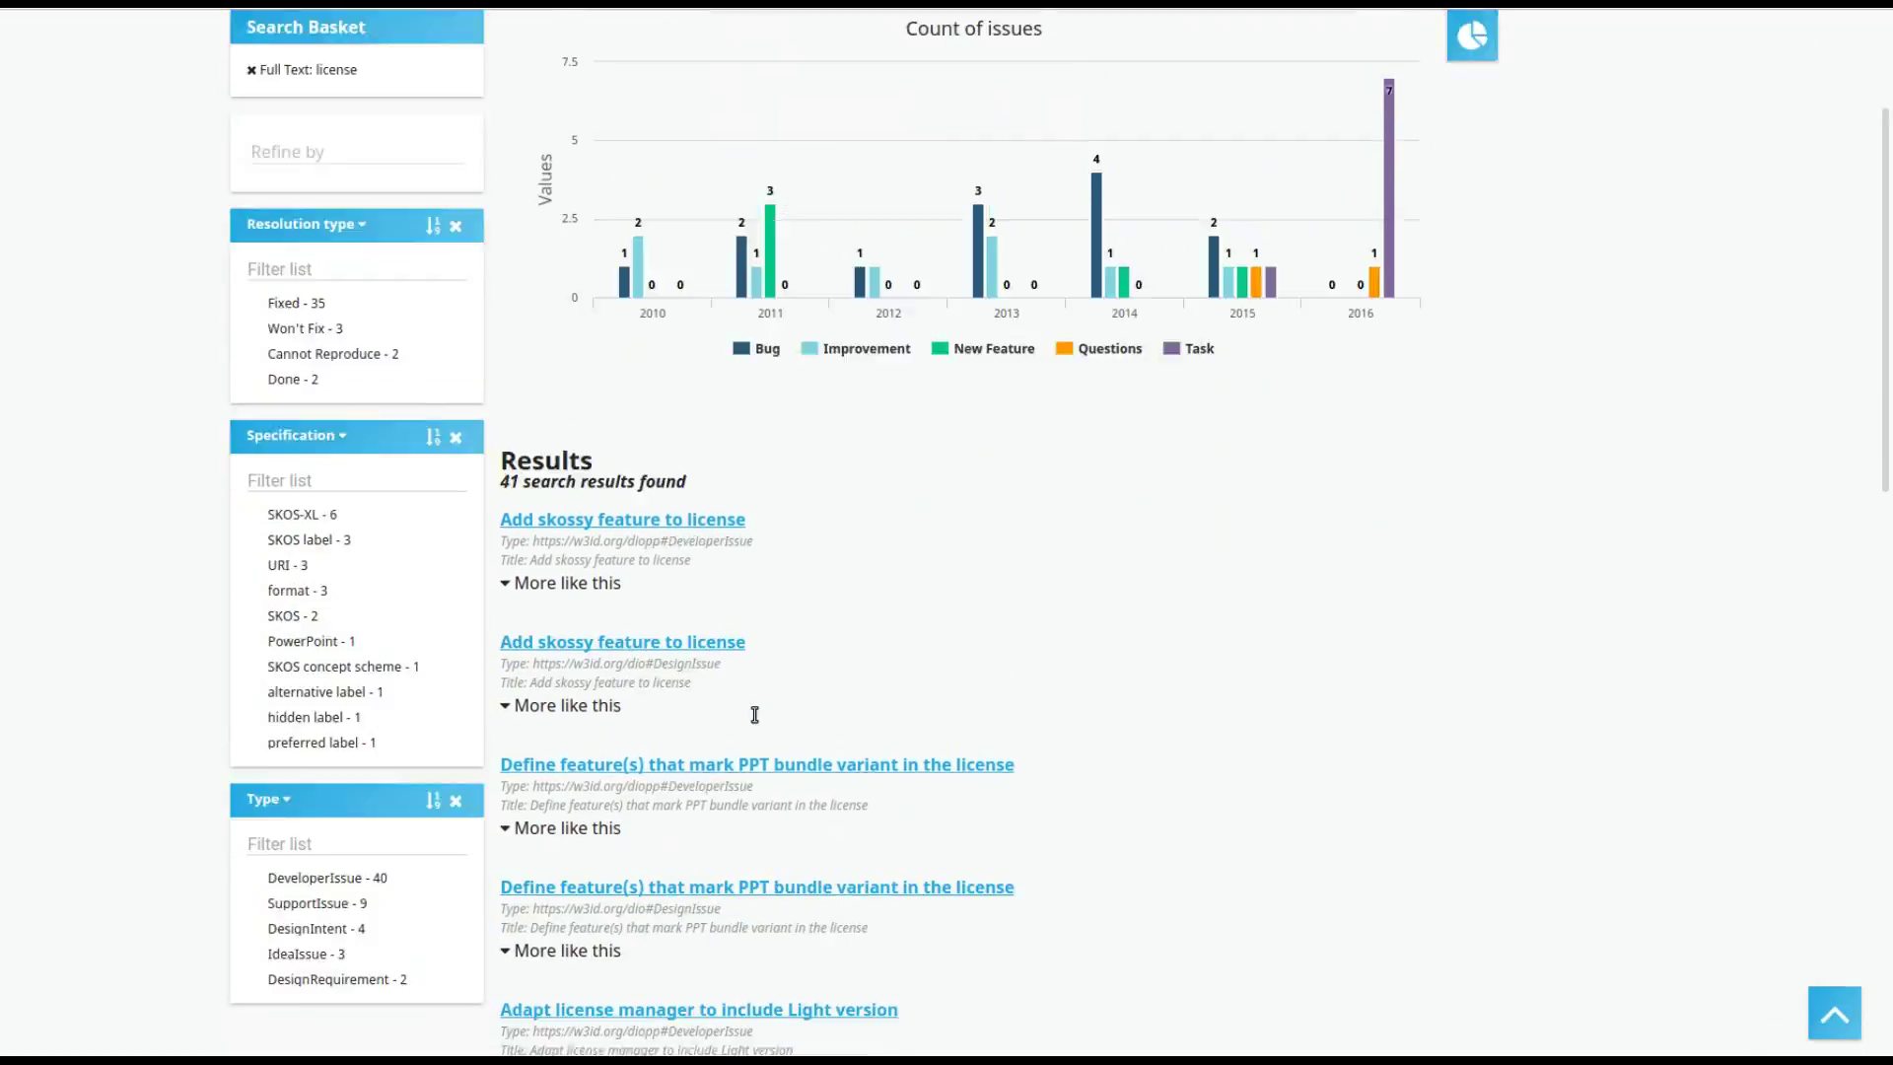
click(1578, 5)
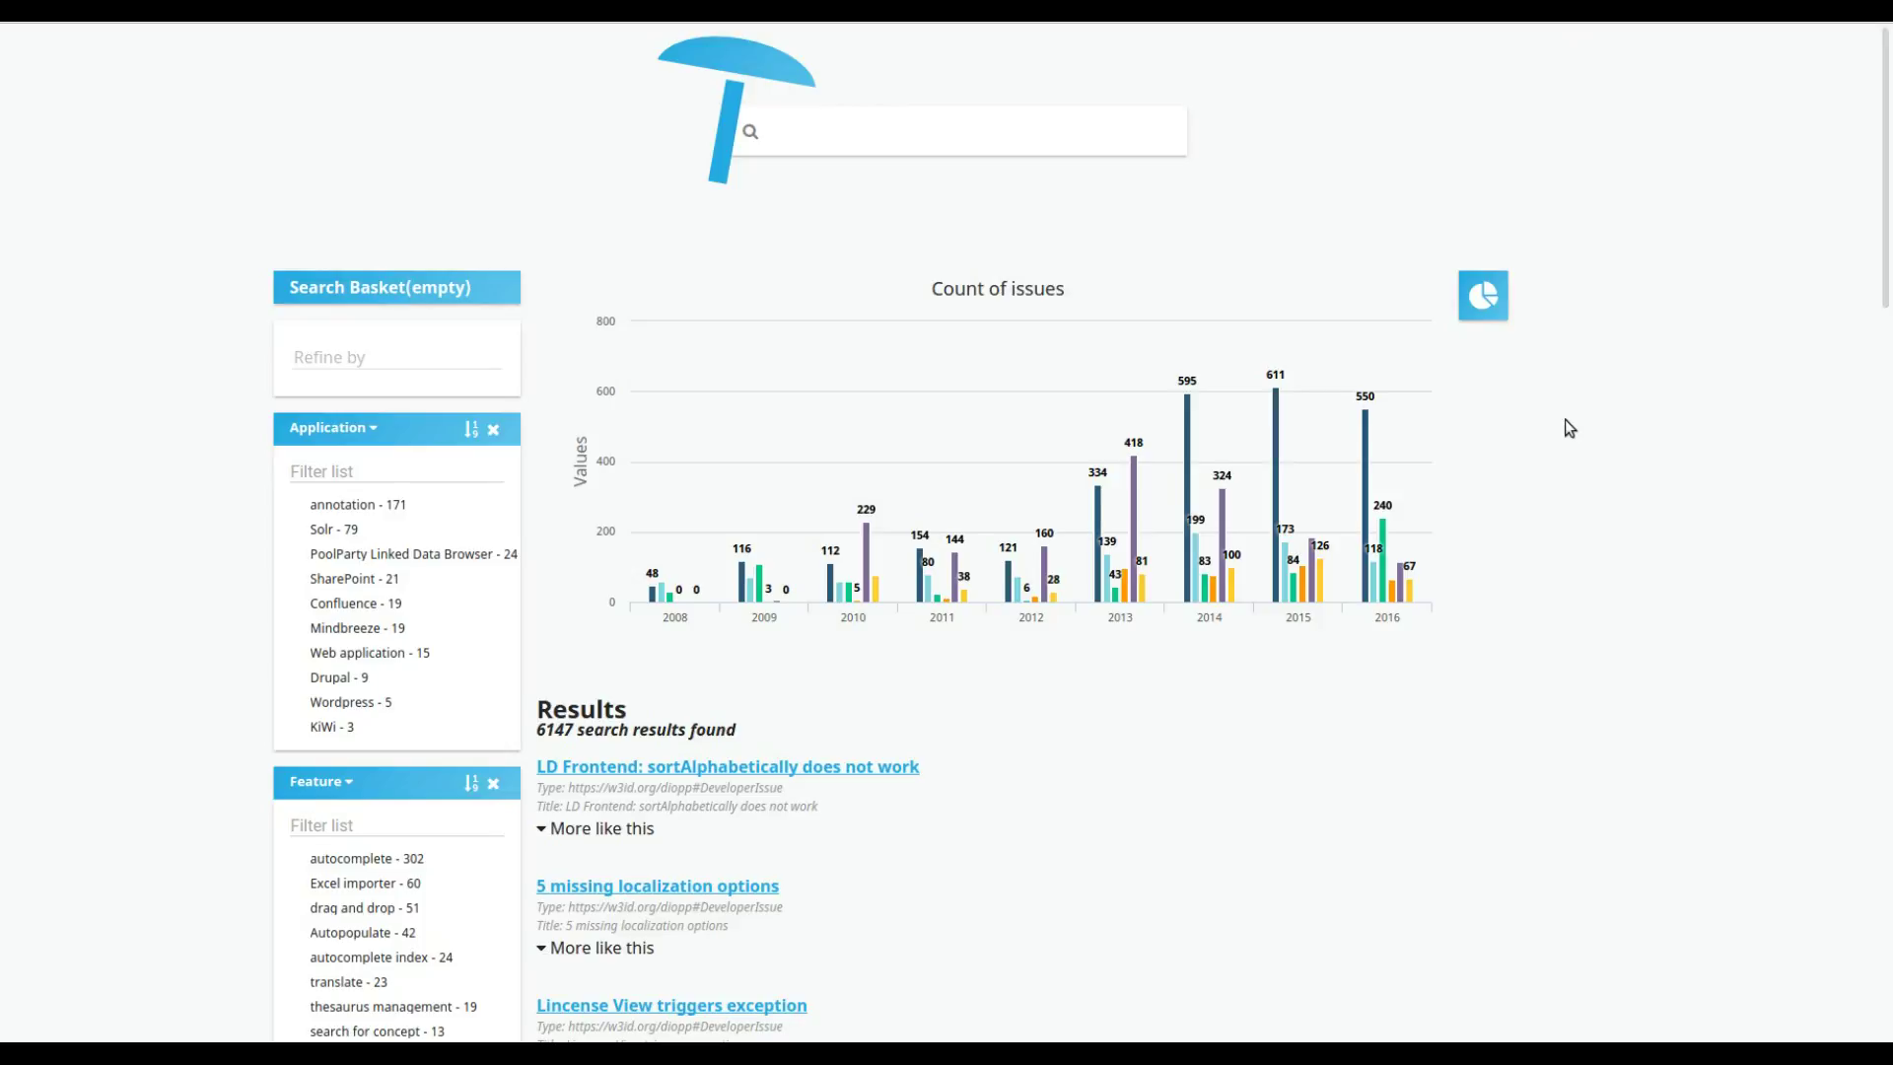
- Show issues similar to the first result with 'More like this' and browse them
click(592, 834)
scroll(1321, 695, down, 3)
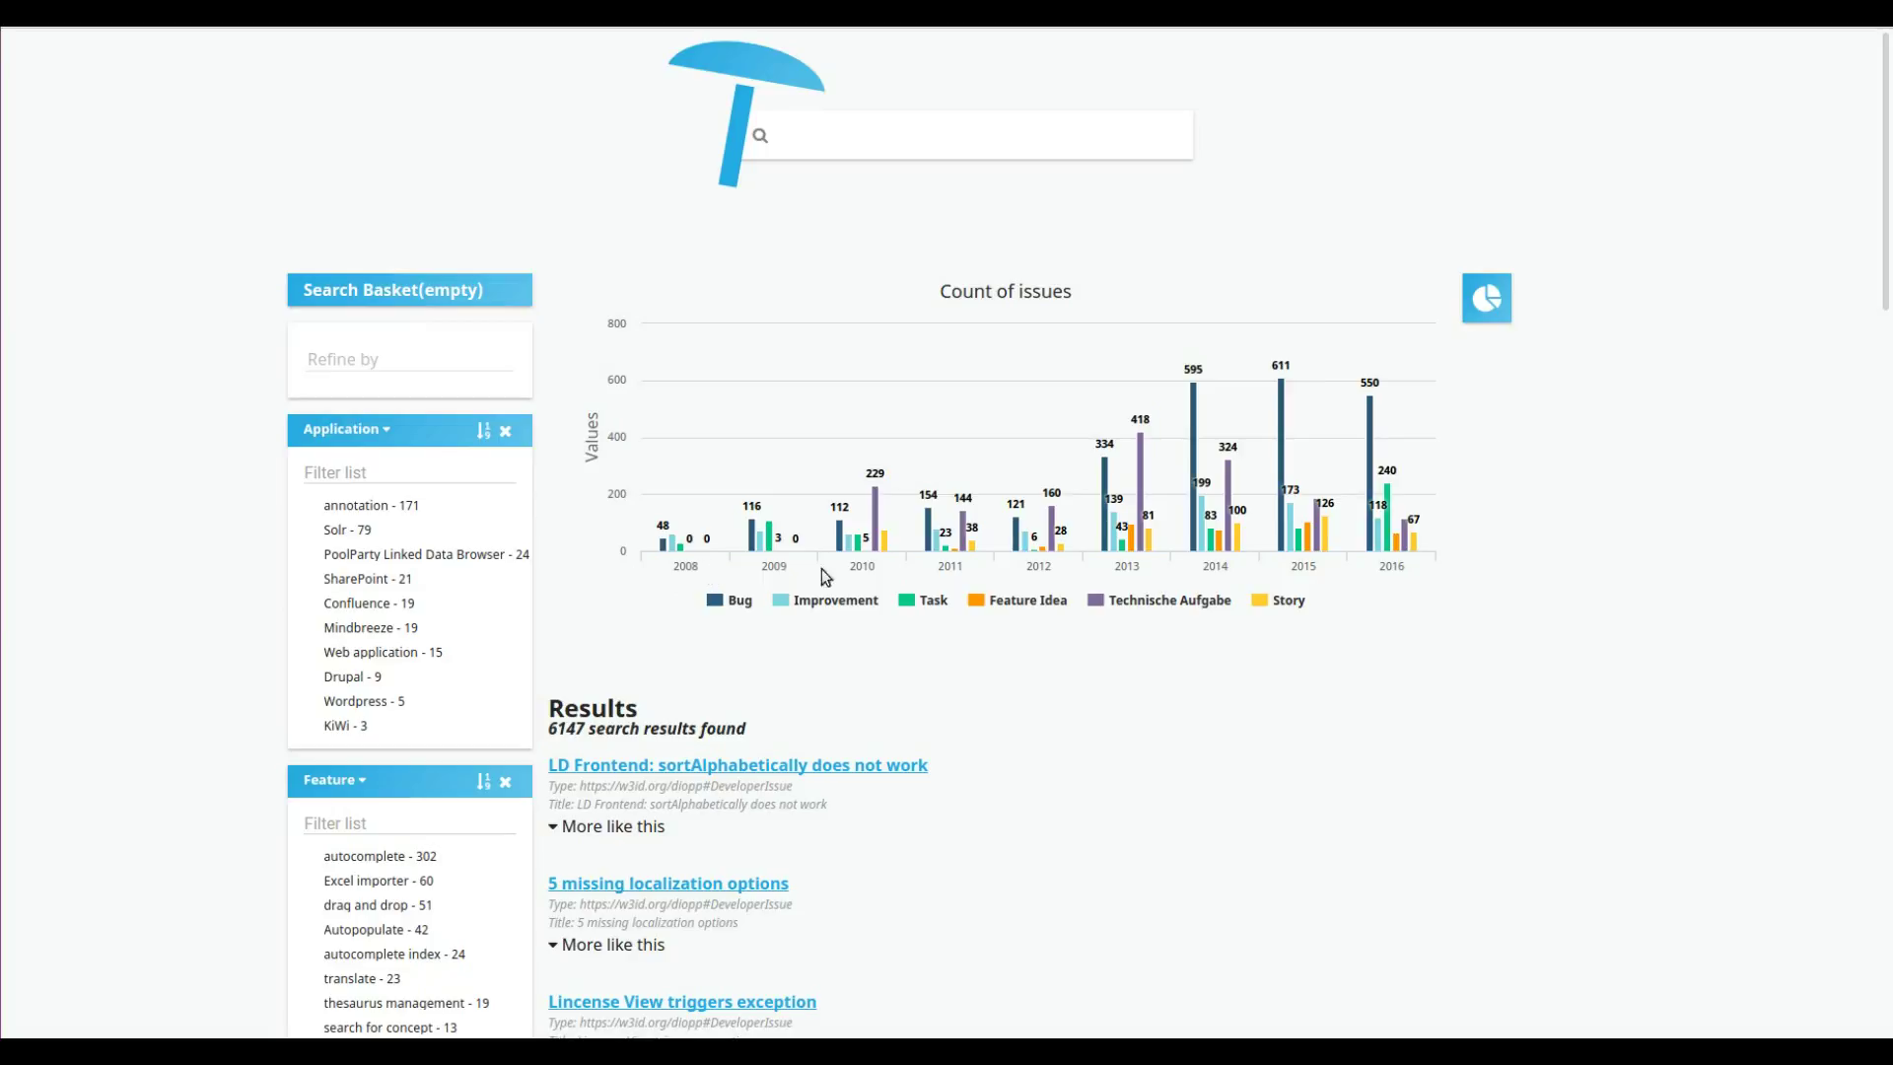
- Chart Time to resolution and filter issues to the autocomplete feature, leaving 302 results
click(1497, 304)
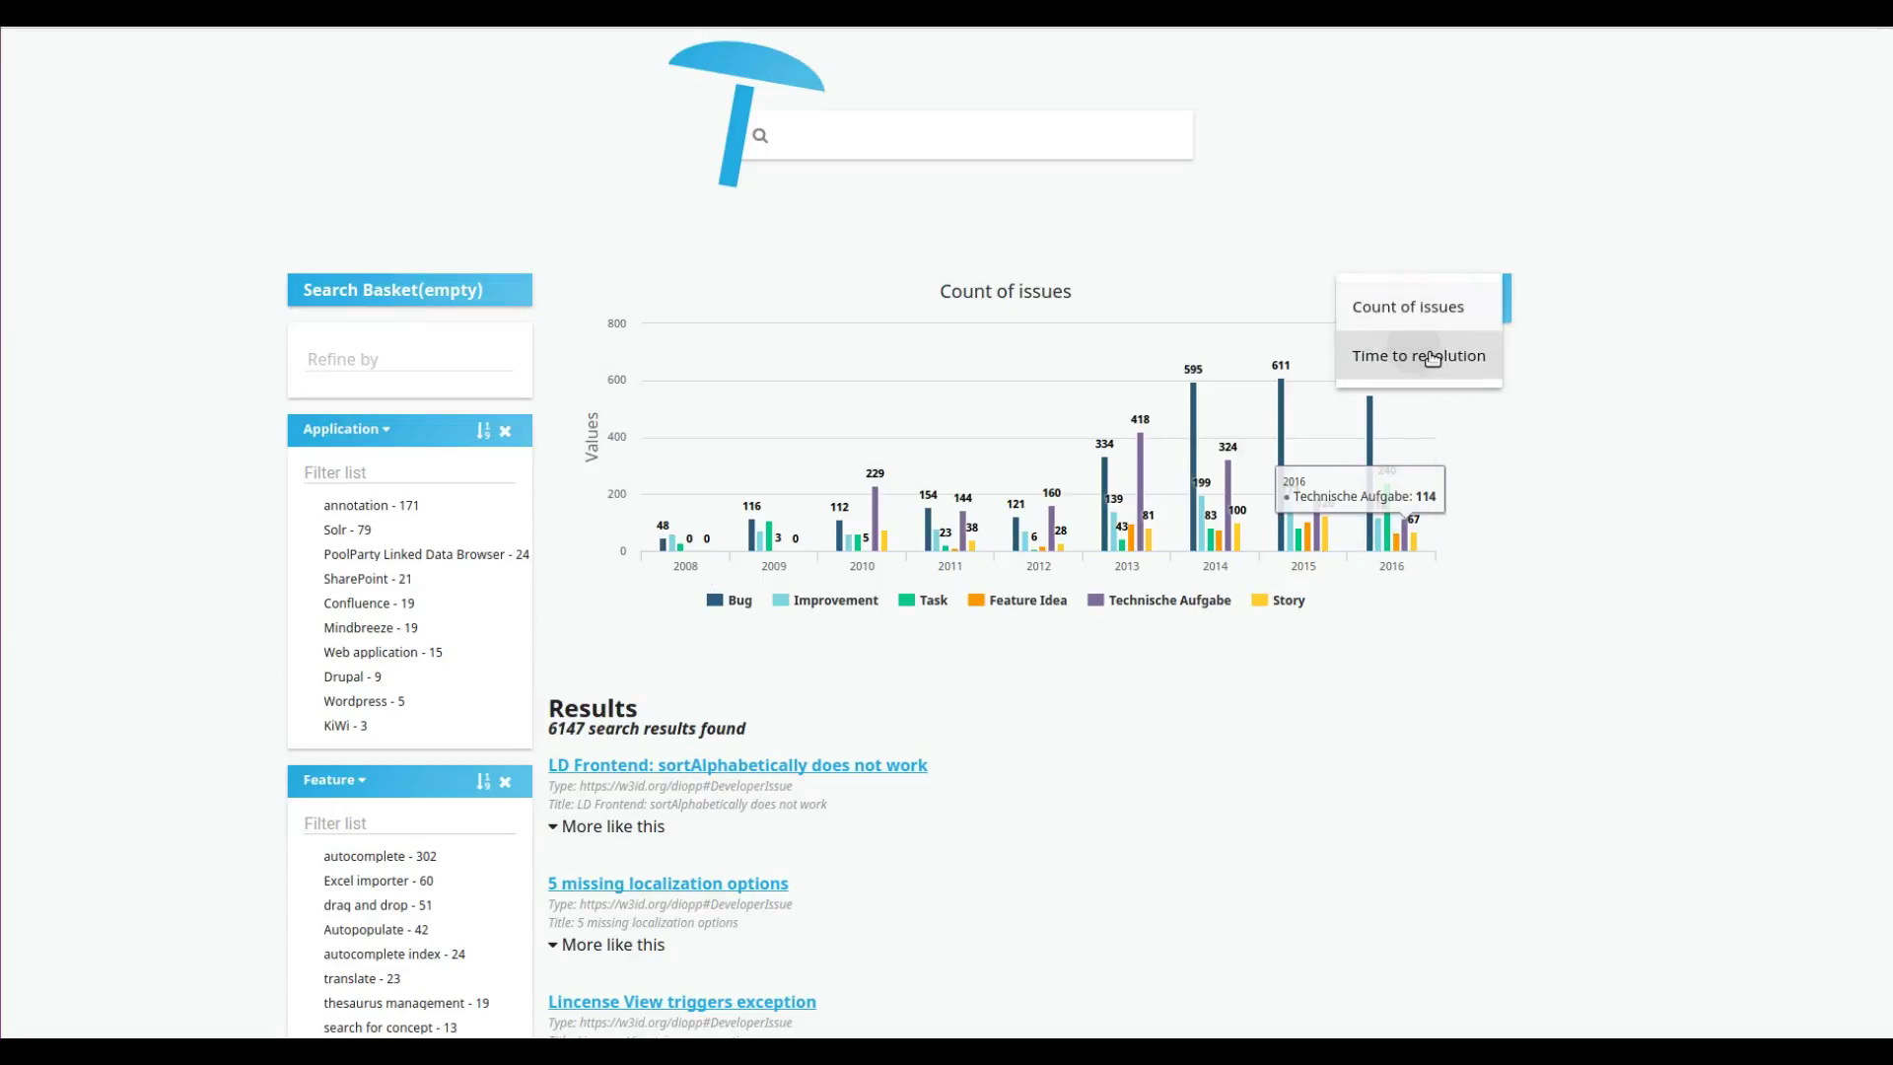
click(1424, 354)
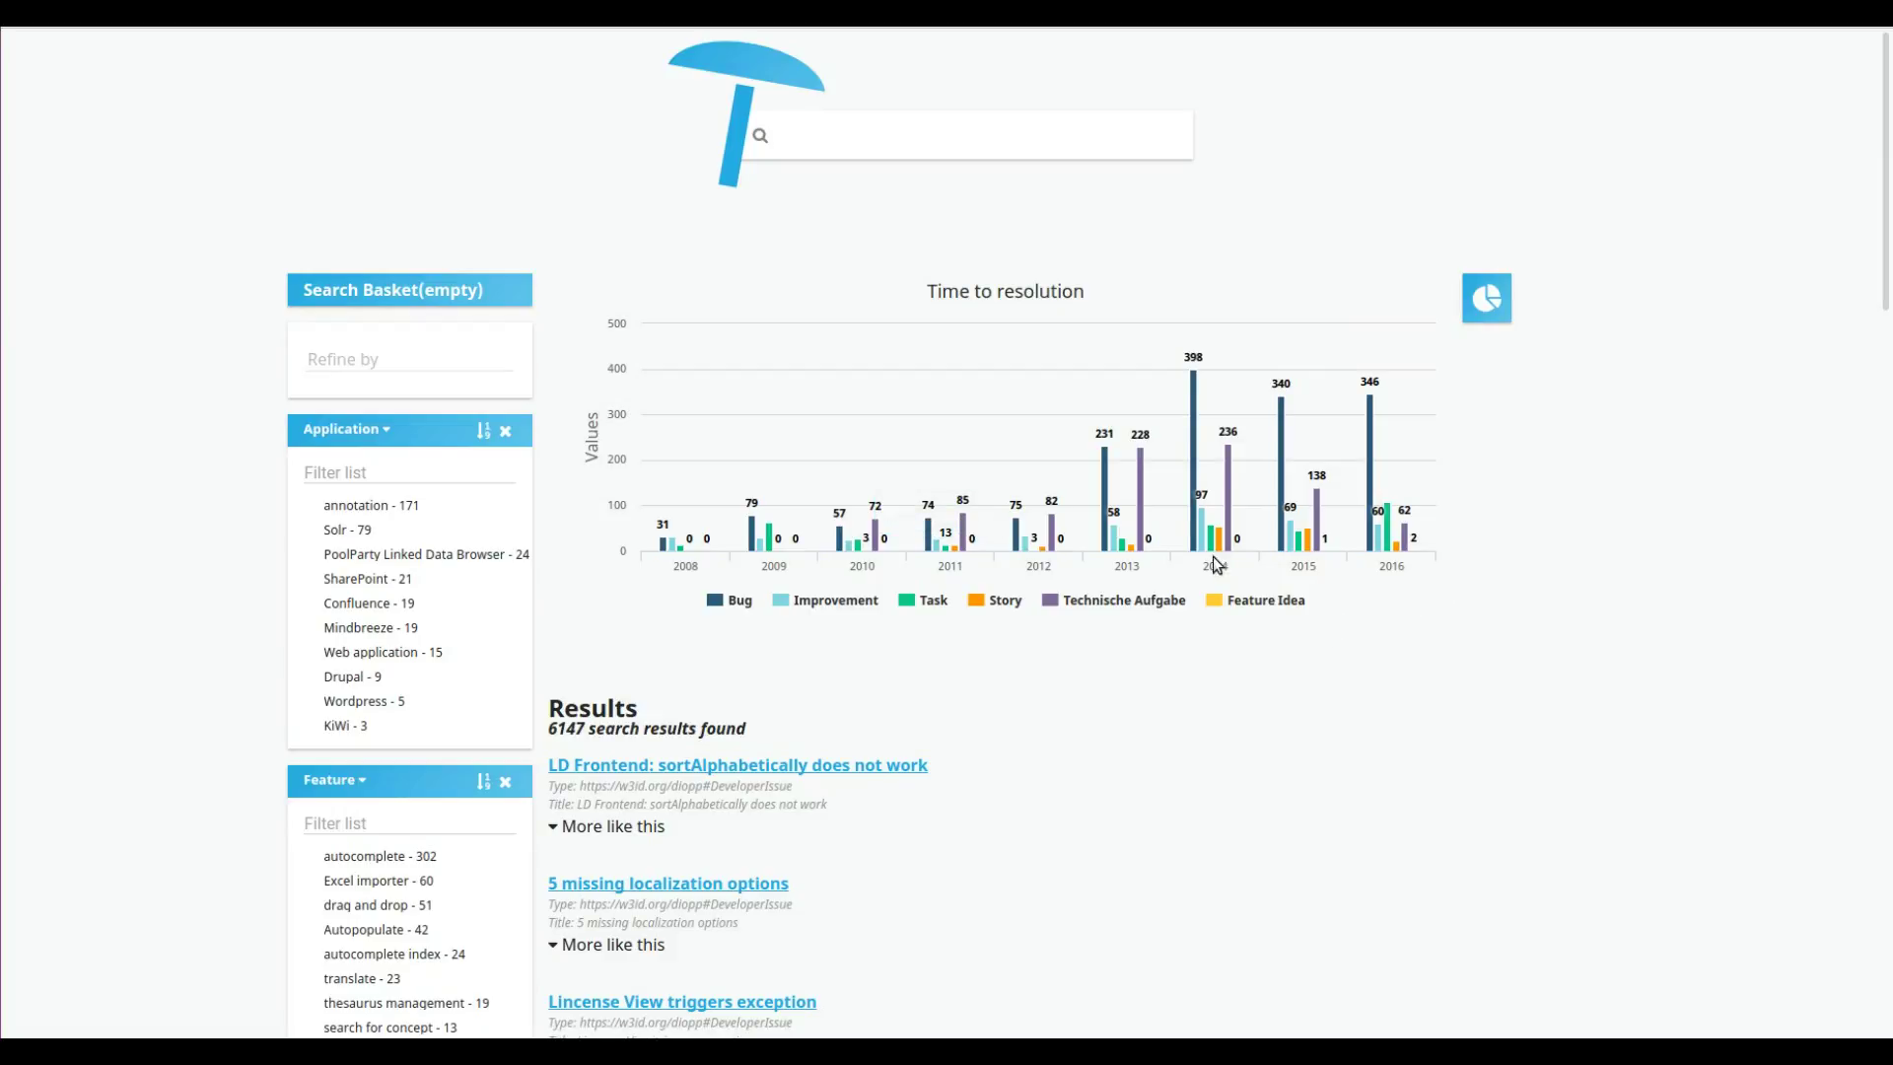
mouse_move(1189, 410)
click(431, 860)
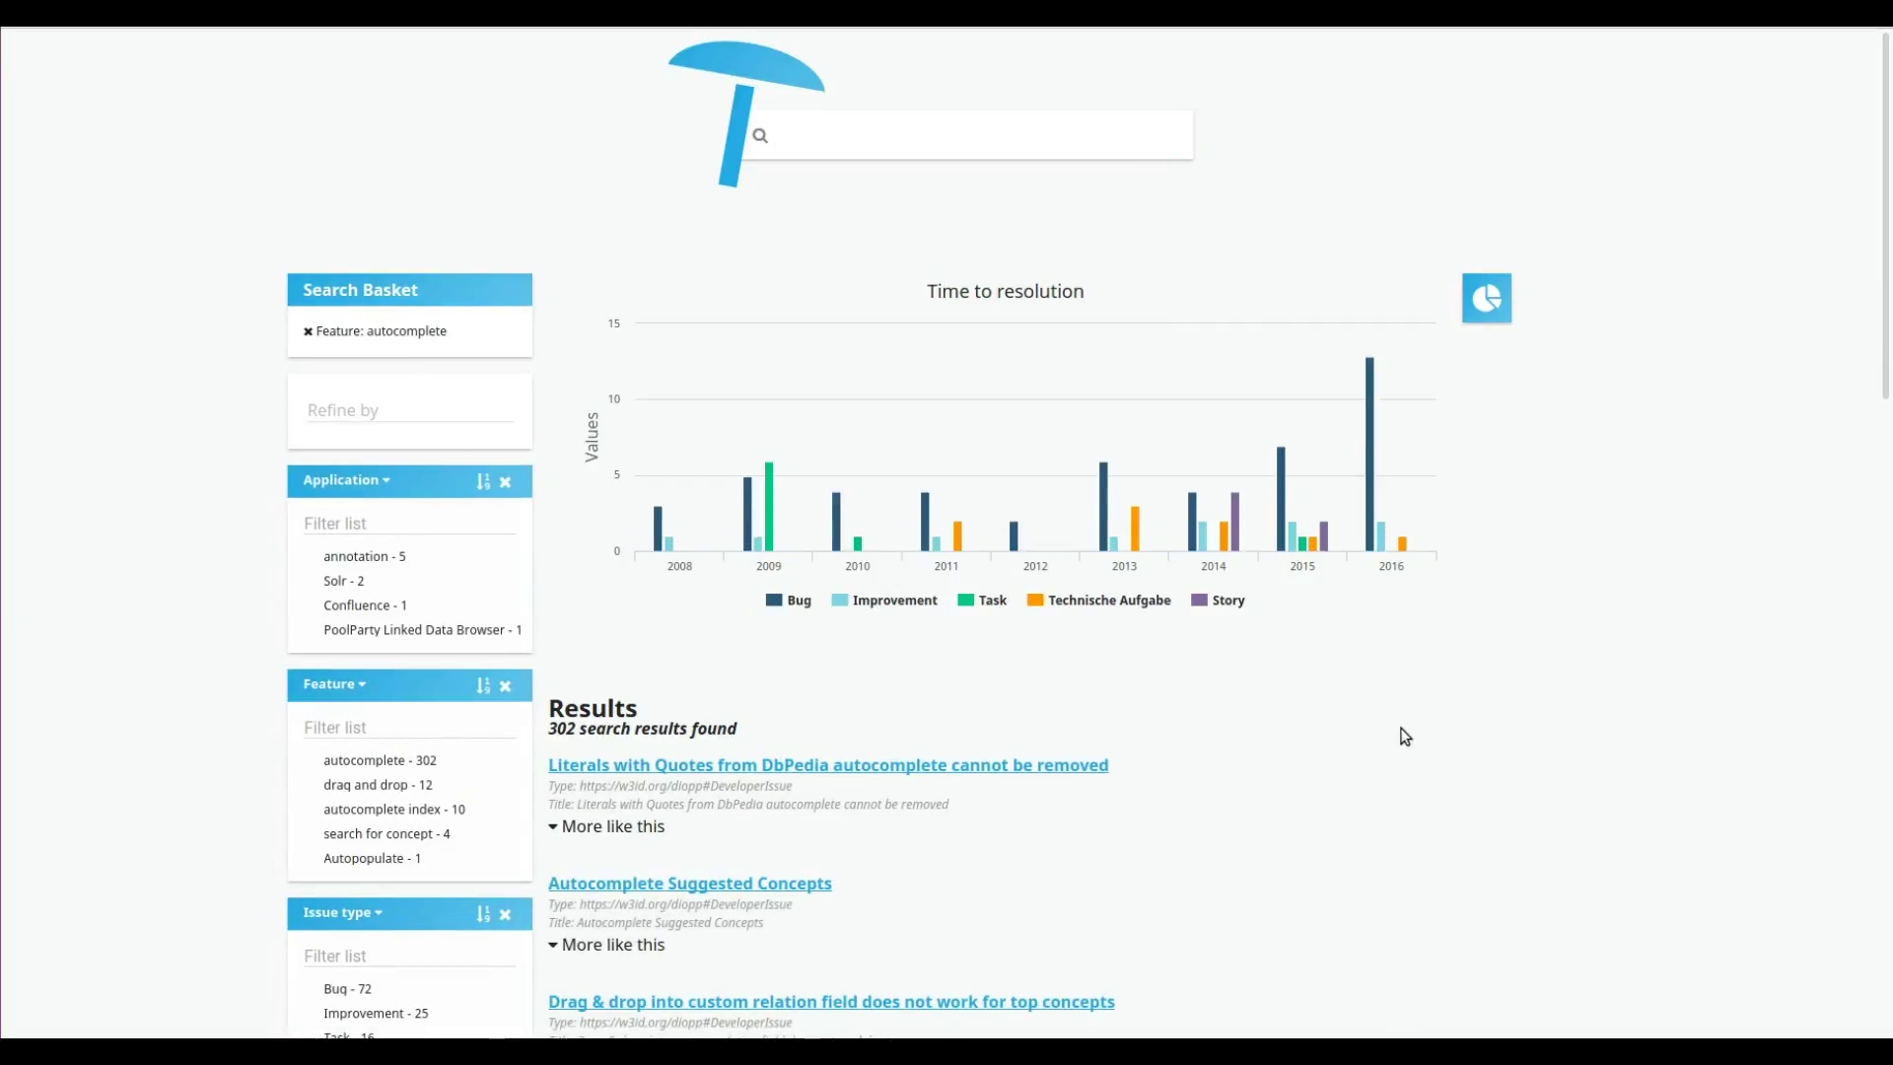